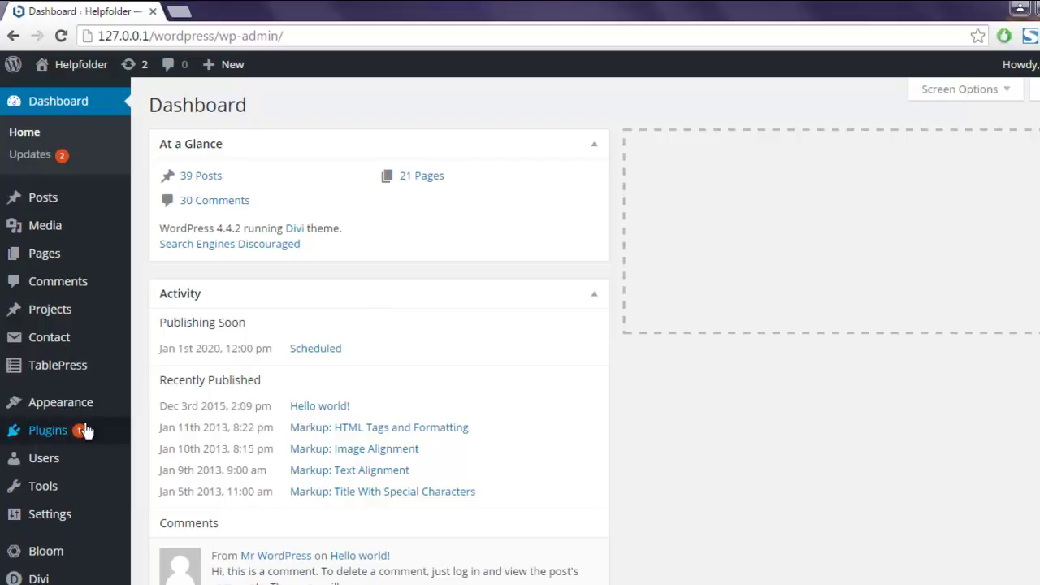
- Go to Plugins > Add New to load the Add Plugins page
{"action": "mouse_move", "coordinate": [84, 432]}
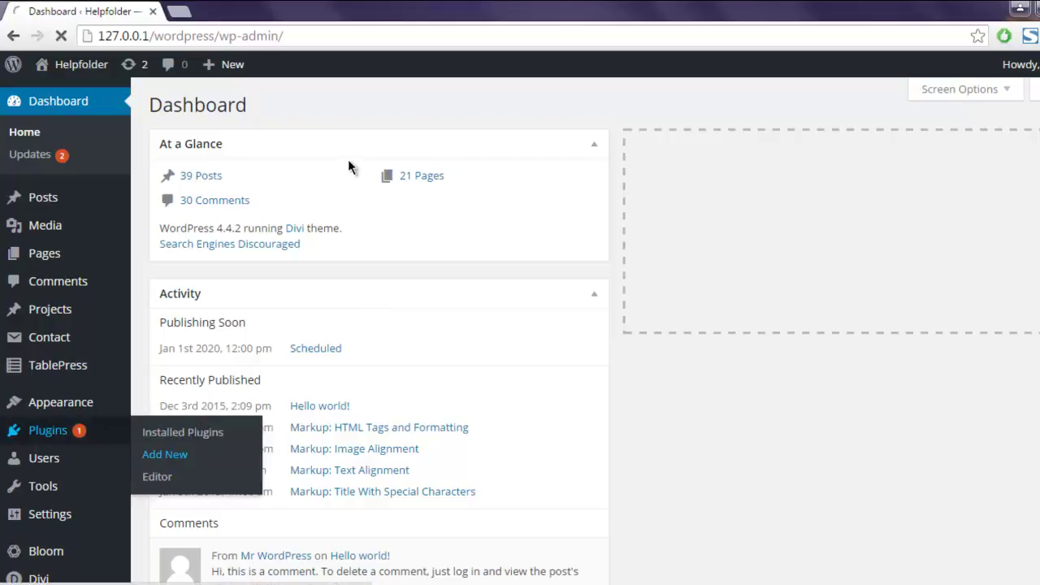
{"action": "left_click", "coordinate": [172, 457]}
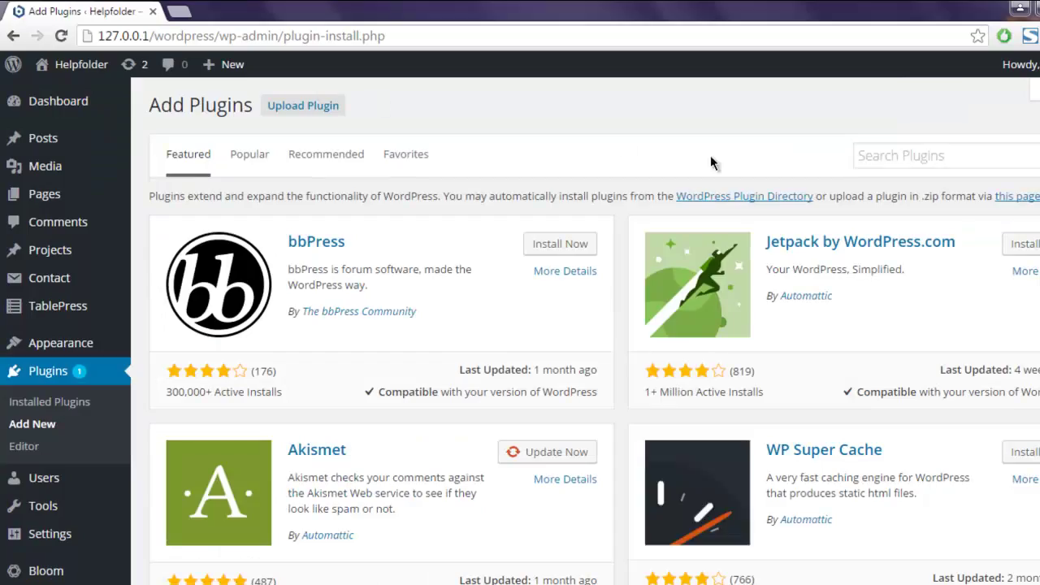
- Search the plugin directory for 'WordPress Charts' and install WordPress Charts and Graphs 1.5.3
{"action": "left_click", "coordinate": [896, 160]}
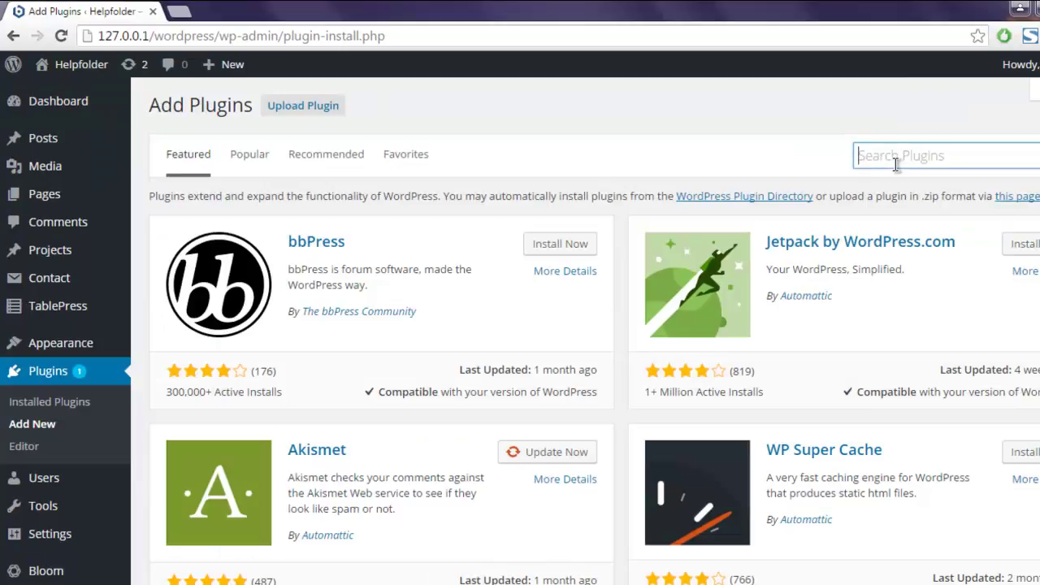
{"action": "type", "text": "WordPress Charts"}
{"action": "key", "text": "Return"}
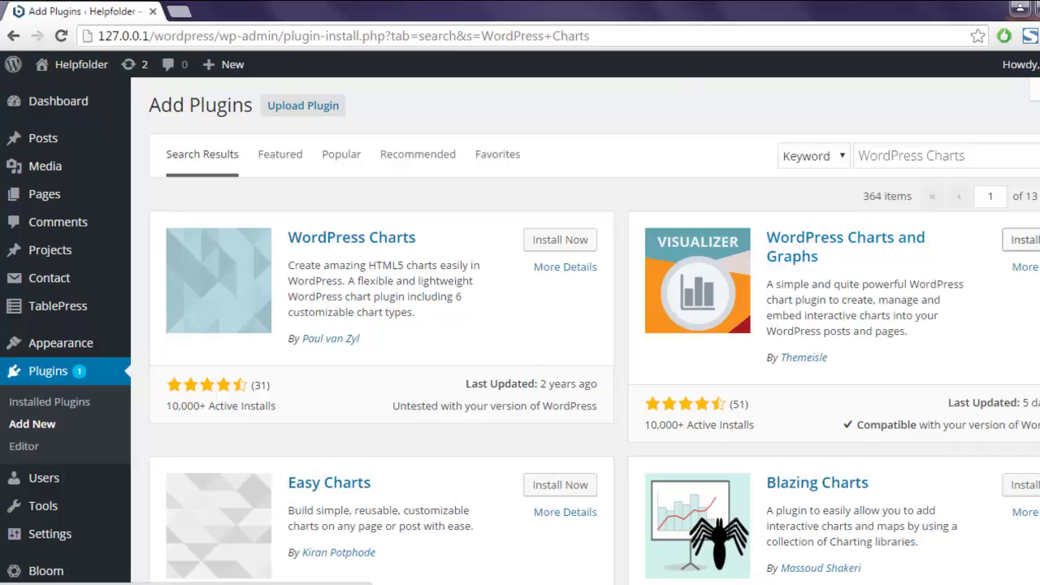
{"action": "left_click", "coordinate": [1009, 243]}
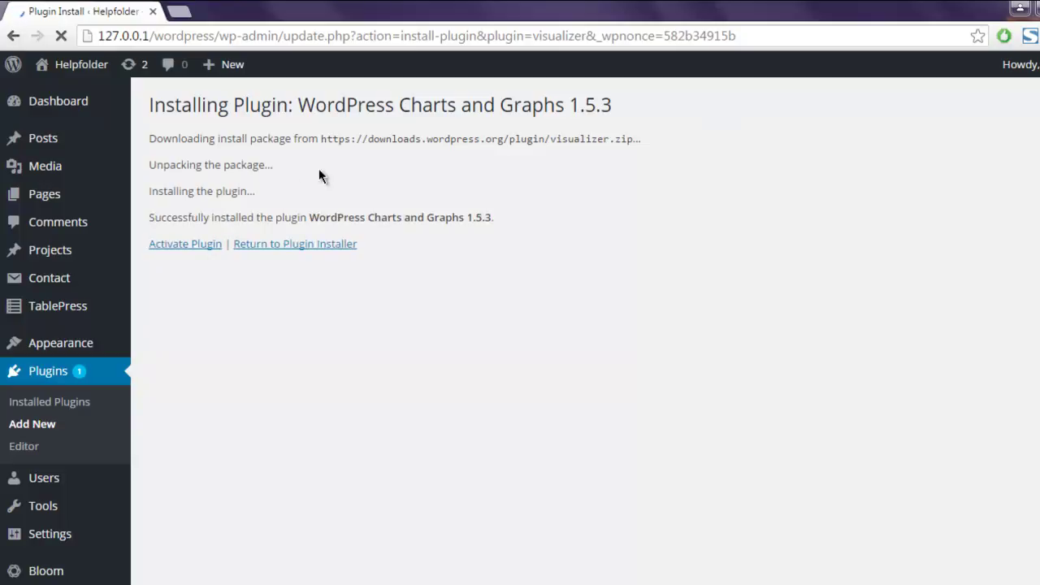
- Activate the Charts and Graphs (Visualizer) plugin and close its New Features pointer
{"action": "left_click", "coordinate": [201, 247]}
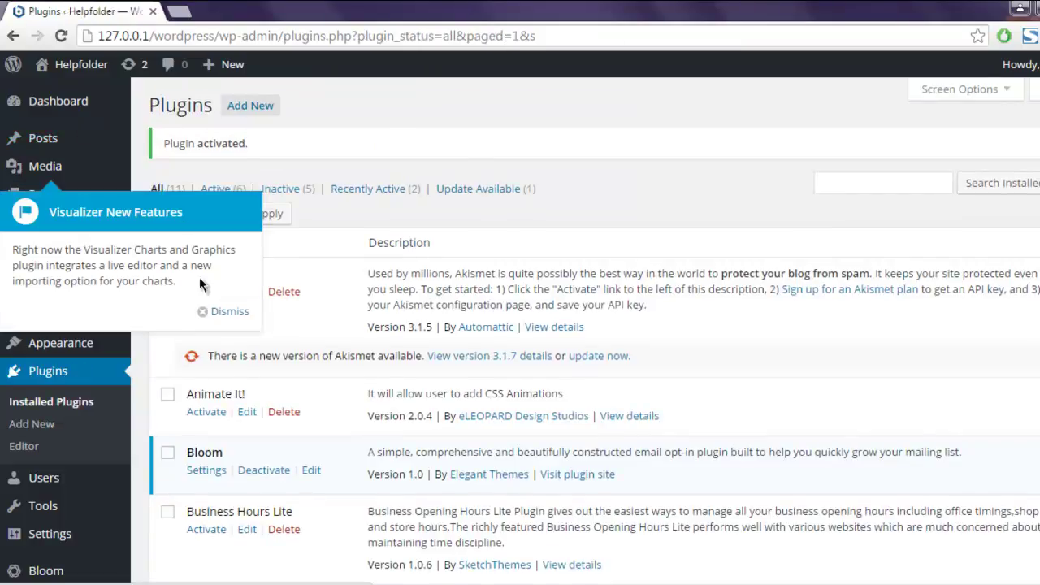
{"action": "left_click", "coordinate": [214, 314]}
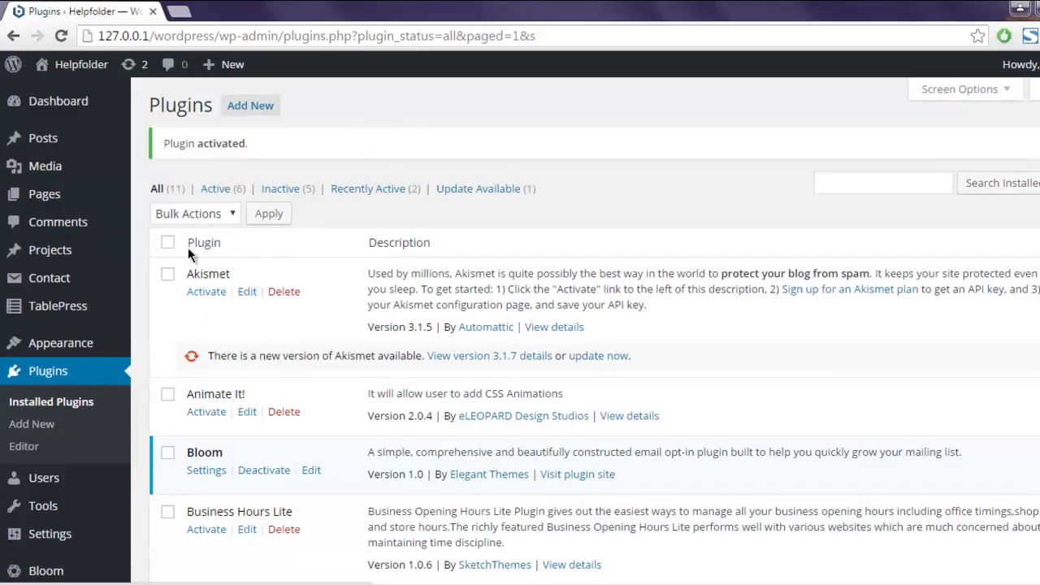
- Open Media > Visualizer Library, which lists no charts yet
{"action": "mouse_move", "coordinate": [61, 172]}
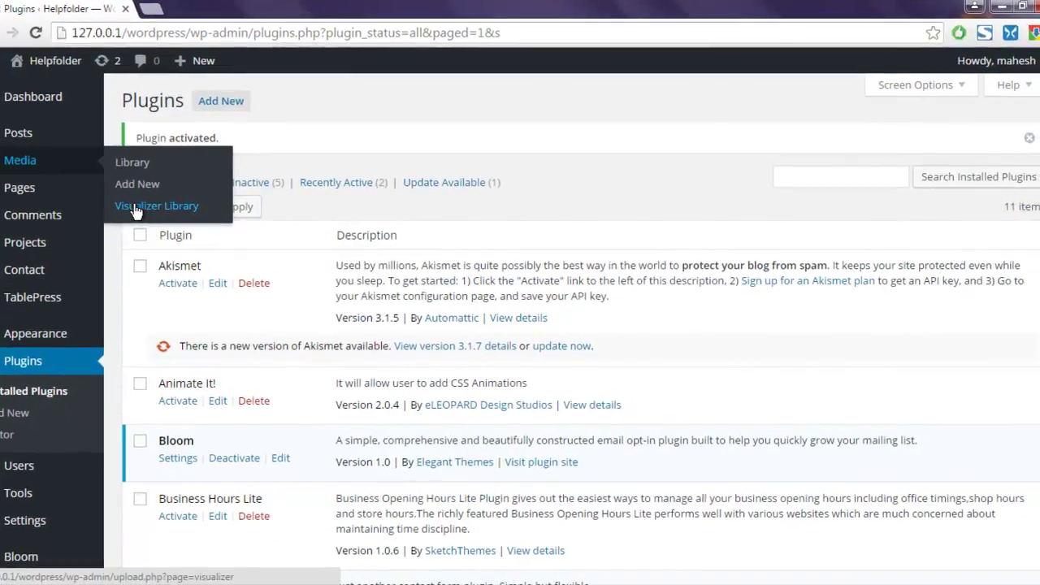
{"action": "left_click", "coordinate": [163, 214]}
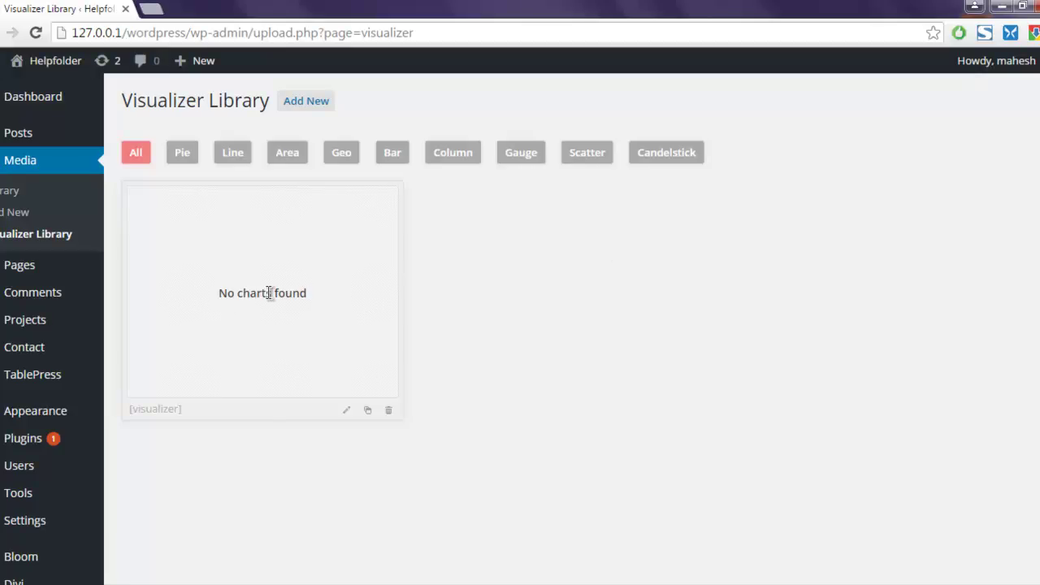
- Start a new Visualizer chart, pick the Pie chart type, and continue to the data step
{"action": "left_click", "coordinate": [301, 102]}
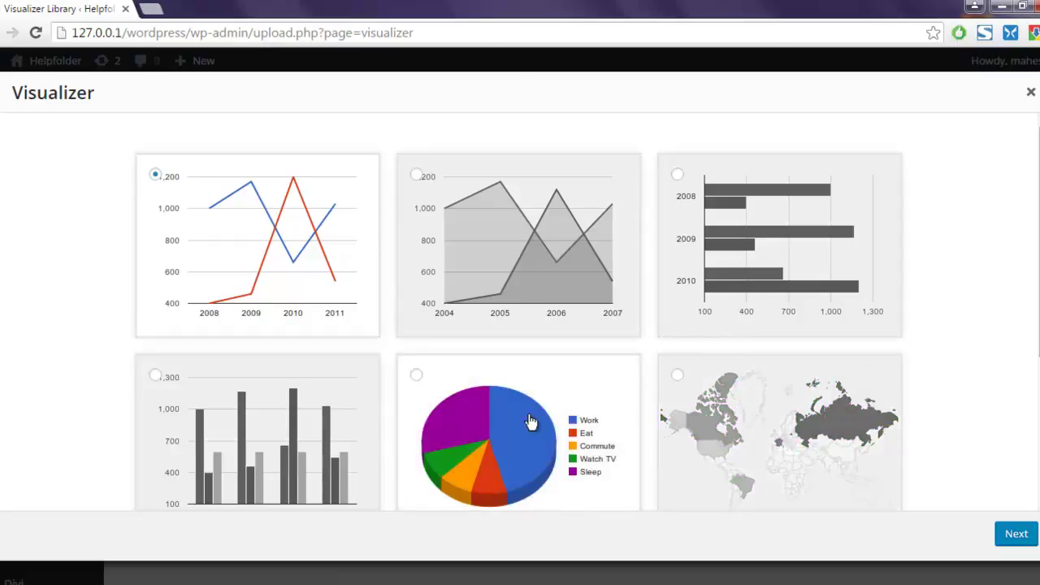
{"action": "left_click", "coordinate": [417, 375]}
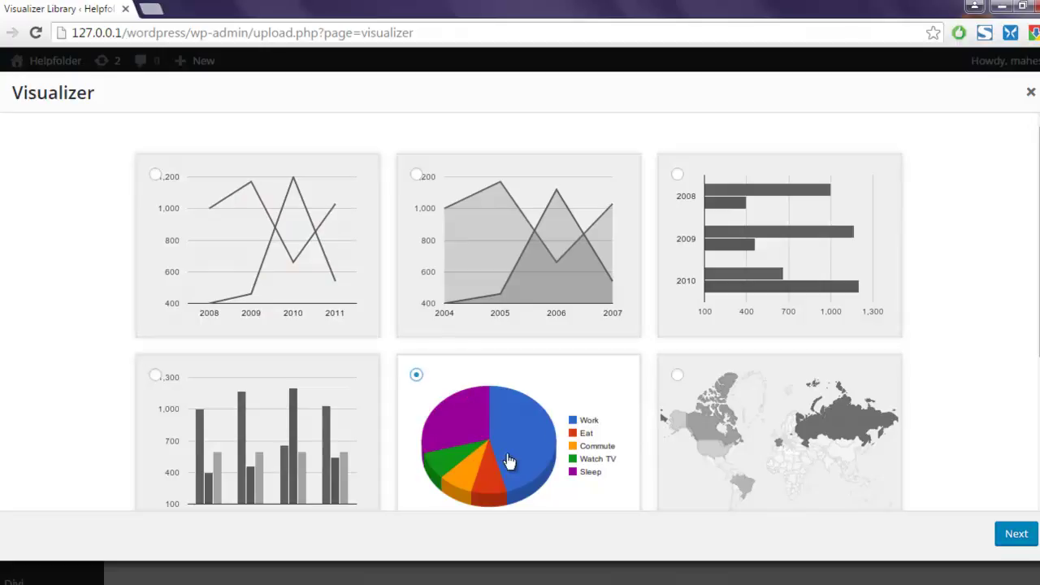
{"action": "left_click", "coordinate": [1012, 536]}
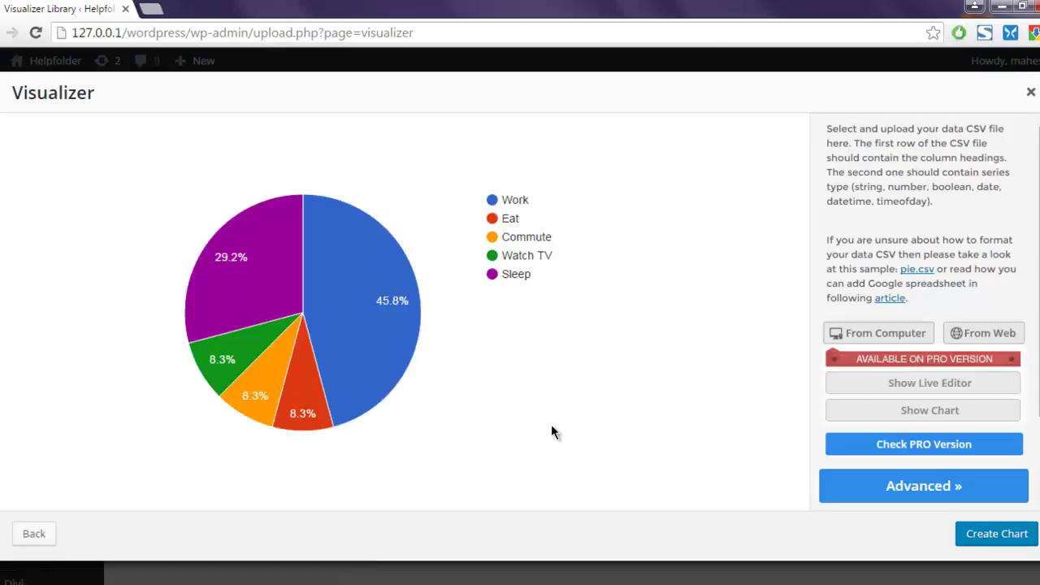
- Check the sample pie slice values, such as Work 45.8% and Sleep 29.2%
{"action": "mouse_move", "coordinate": [299, 341]}
{"action": "mouse_move", "coordinate": [415, 355]}
- In Advanced > General Settings > Title, set the chart title to 'Expenses Chart'
{"action": "left_click", "coordinate": [907, 488]}
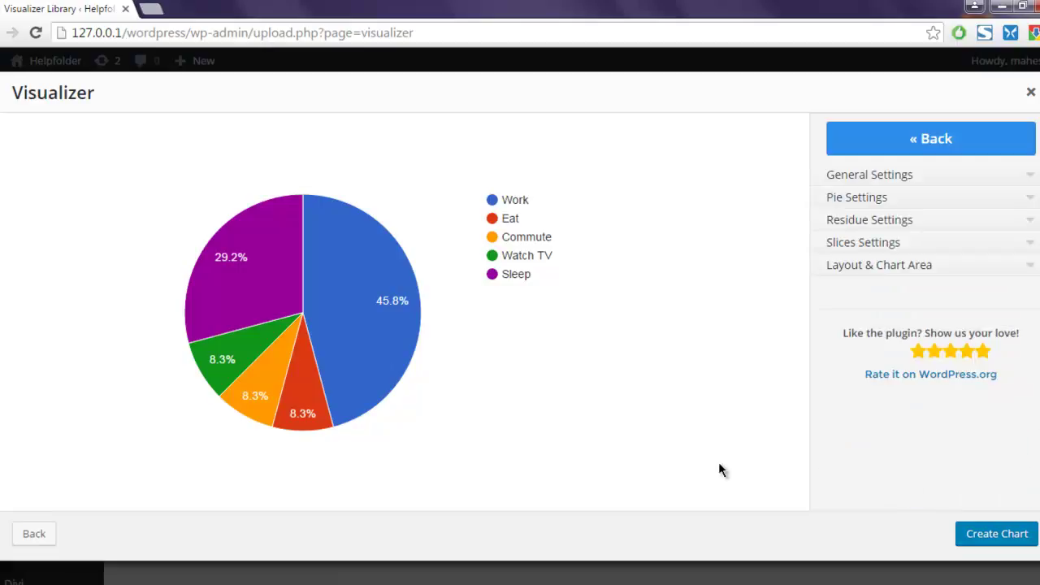
{"action": "left_click", "coordinate": [870, 177]}
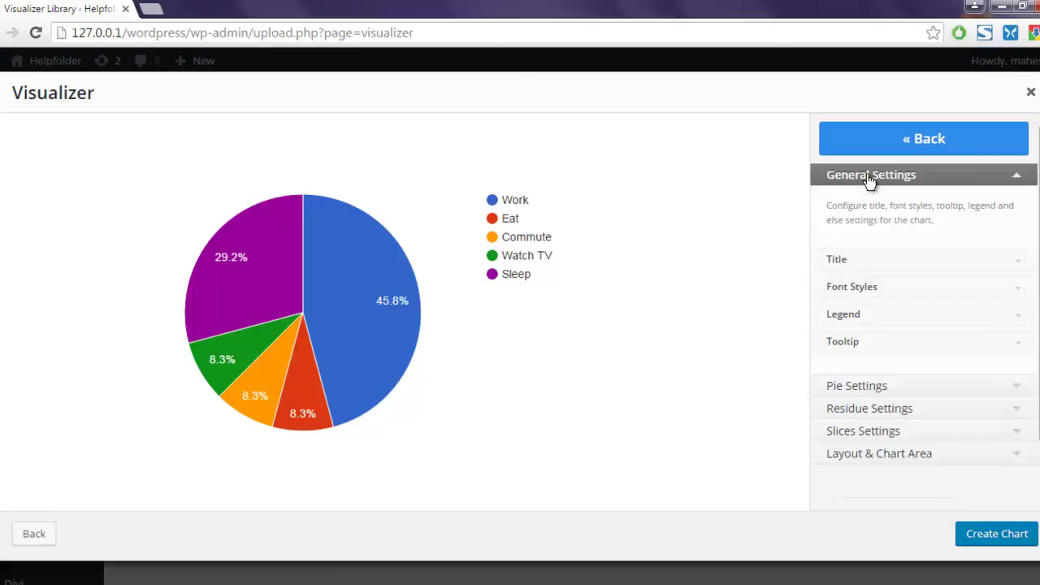
{"action": "left_click", "coordinate": [886, 260]}
{"action": "left_click", "coordinate": [869, 303]}
{"action": "type", "text": "My"}
{"action": "key", "text": "BackSpace"}
{"action": "key", "text": "BackSpace"}
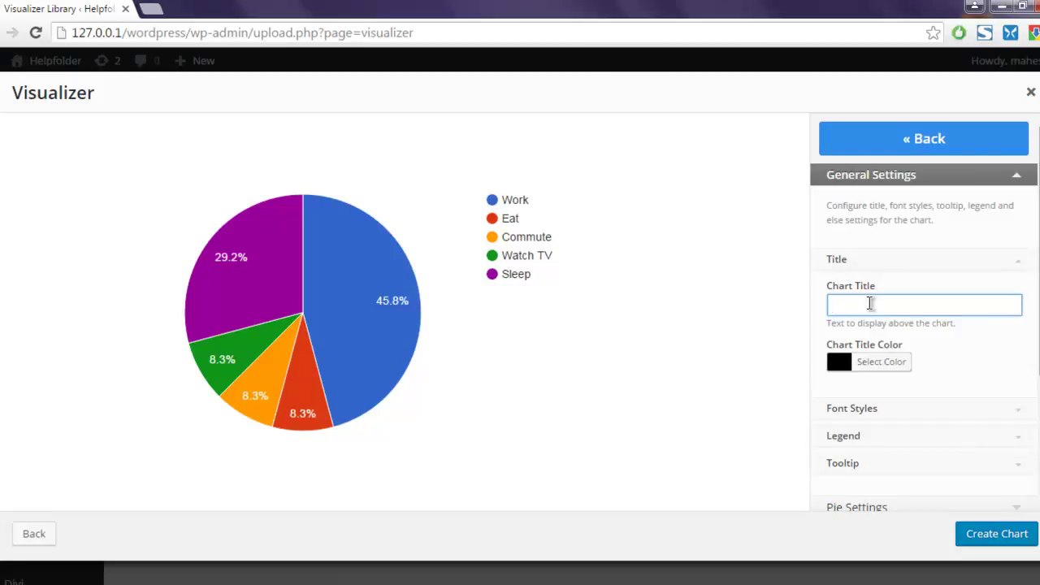
{"action": "type", "text": "Expenses C"}
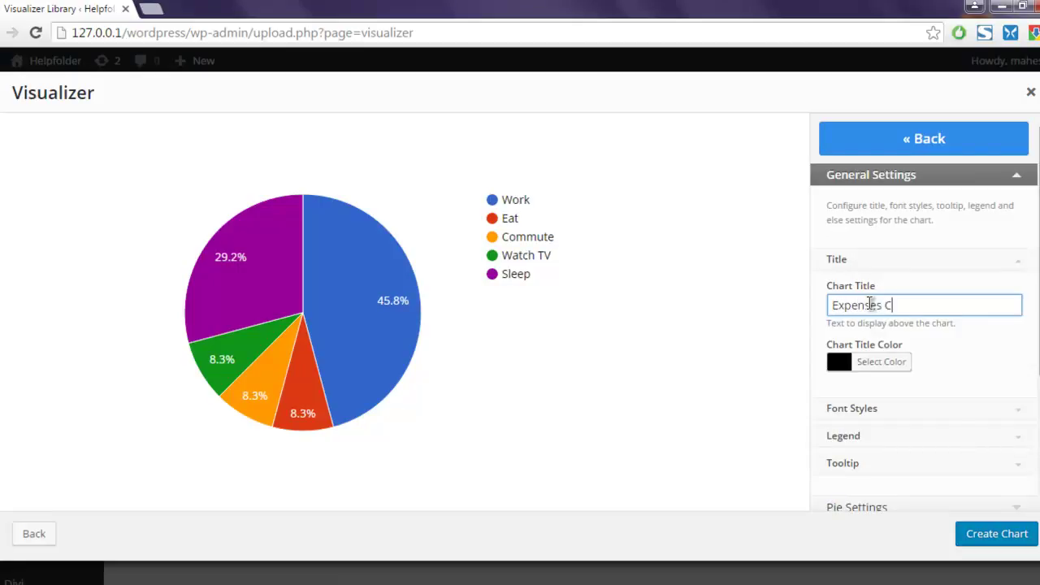
{"action": "type", "text": "hart"}
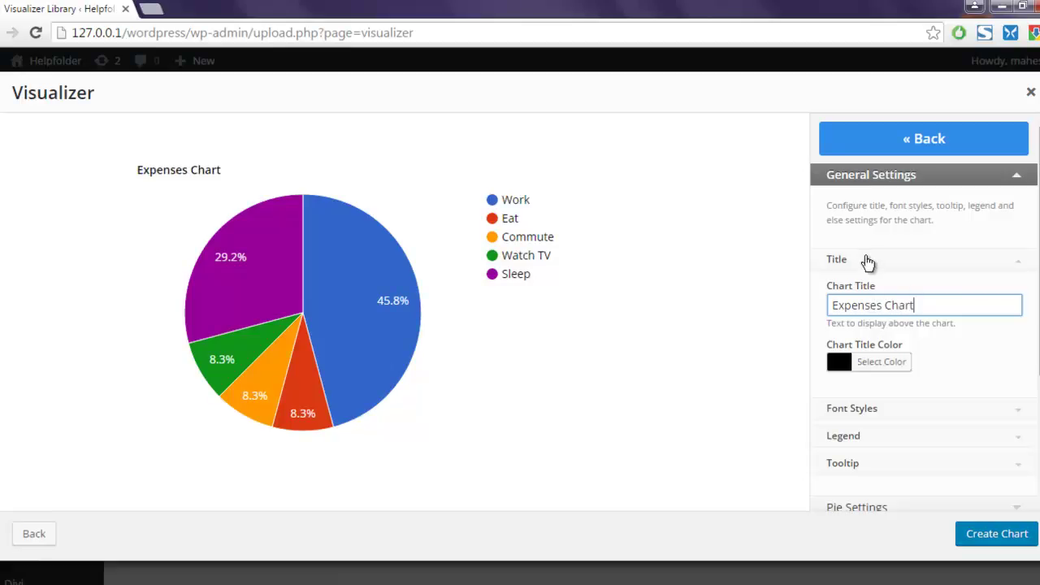
{"action": "left_click", "coordinate": [866, 260]}
{"action": "left_click", "coordinate": [868, 260]}
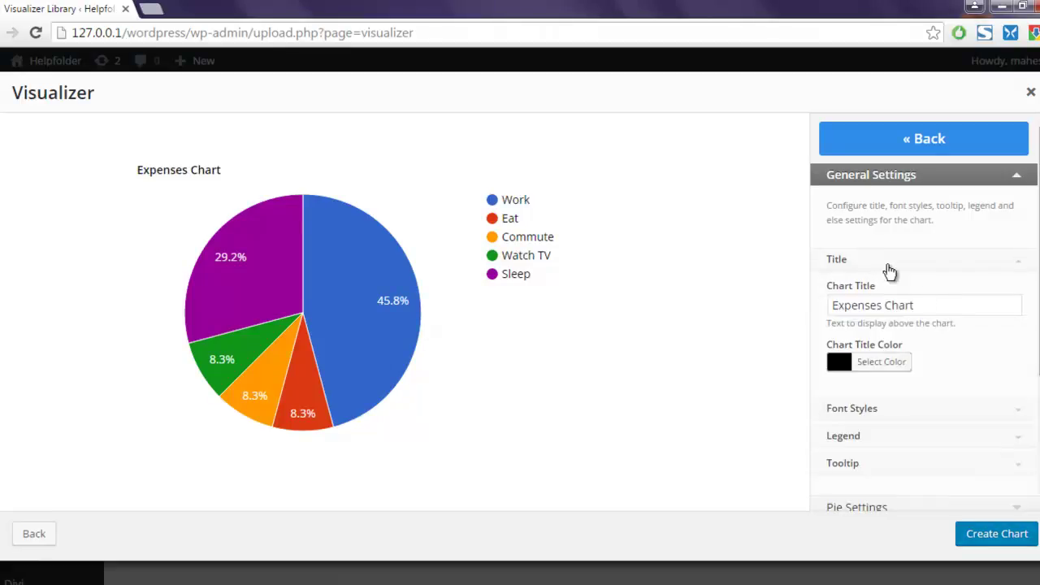
{"action": "left_click", "coordinate": [887, 261]}
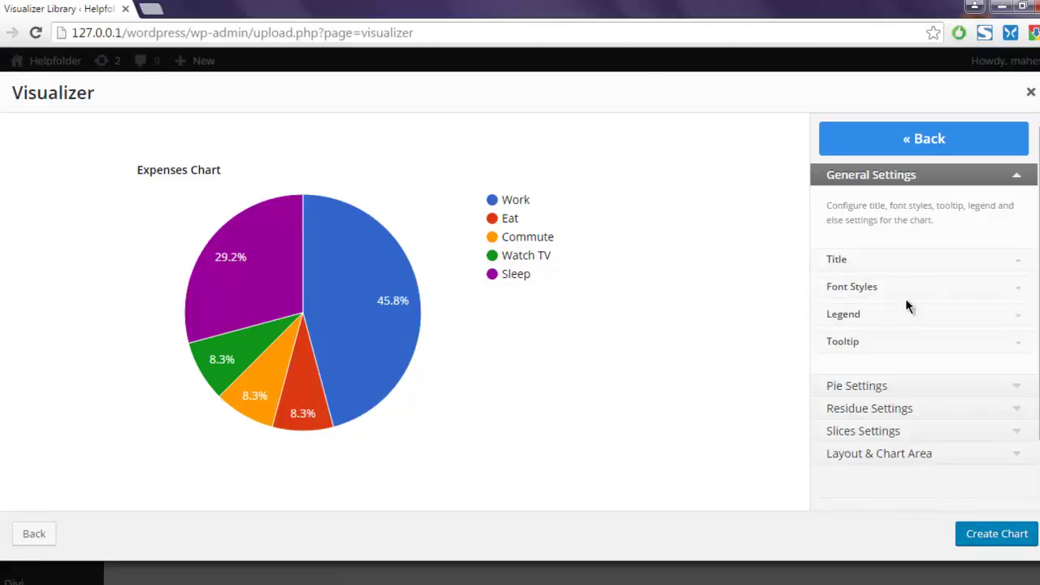
- Make the pie three-dimensional by setting Is 3D to Yes in Pie Settings
{"action": "left_click", "coordinate": [888, 386]}
{"action": "left_click", "coordinate": [856, 243]}
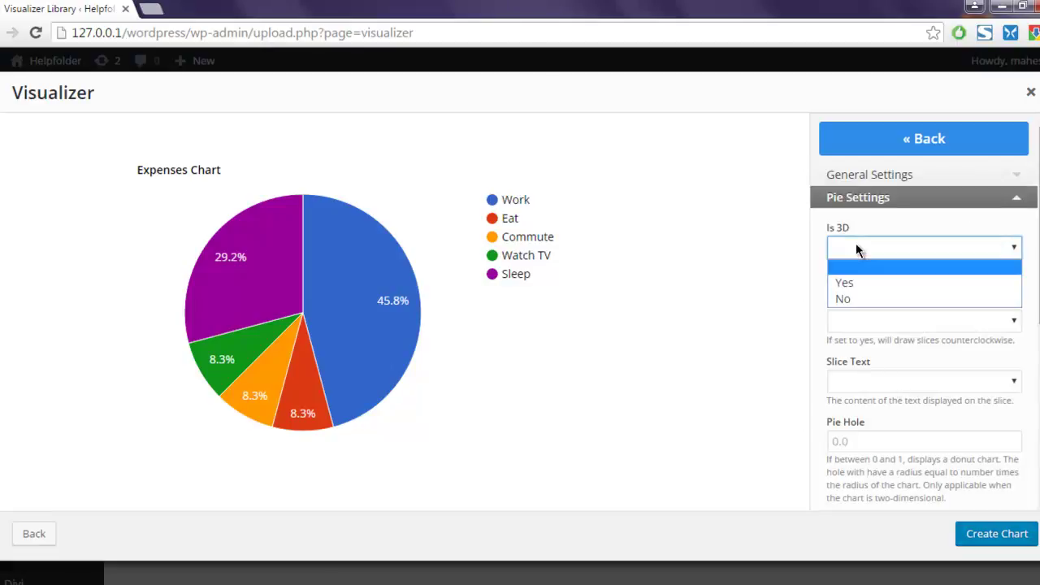
{"action": "left_click", "coordinate": [861, 282]}
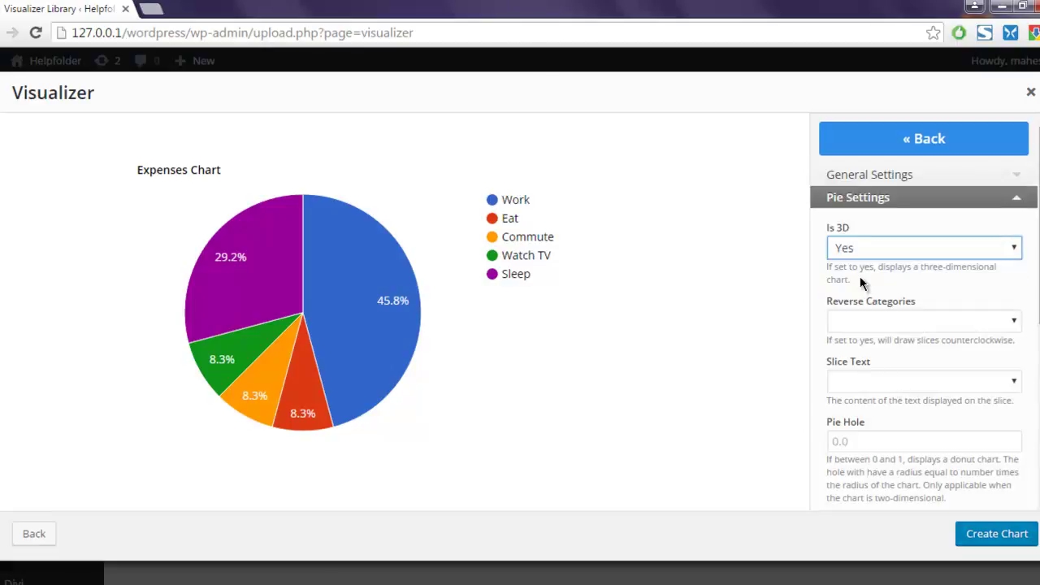
{"action": "left_click", "coordinate": [865, 251]}
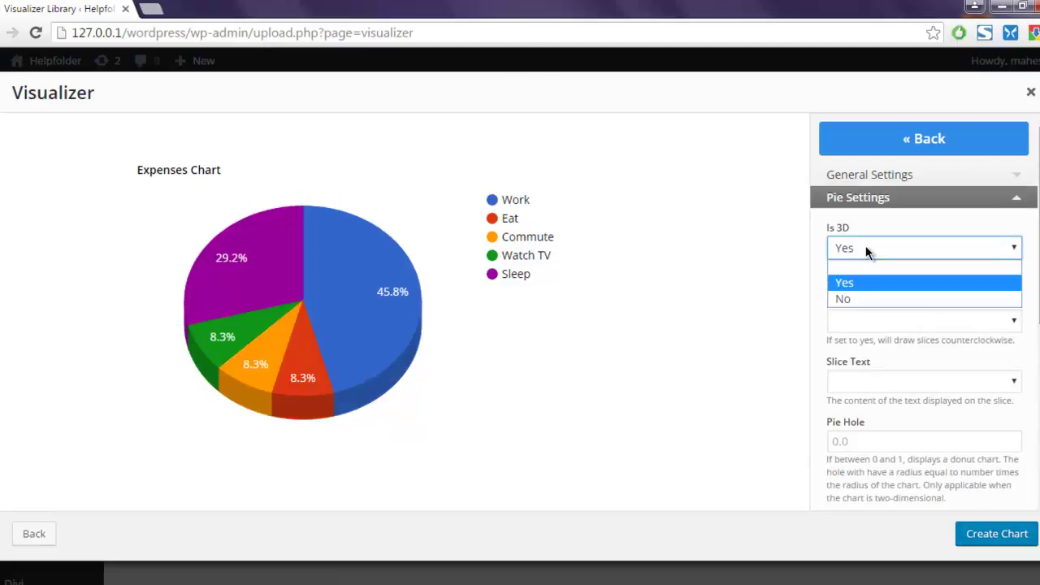
{"action": "left_click", "coordinate": [866, 298]}
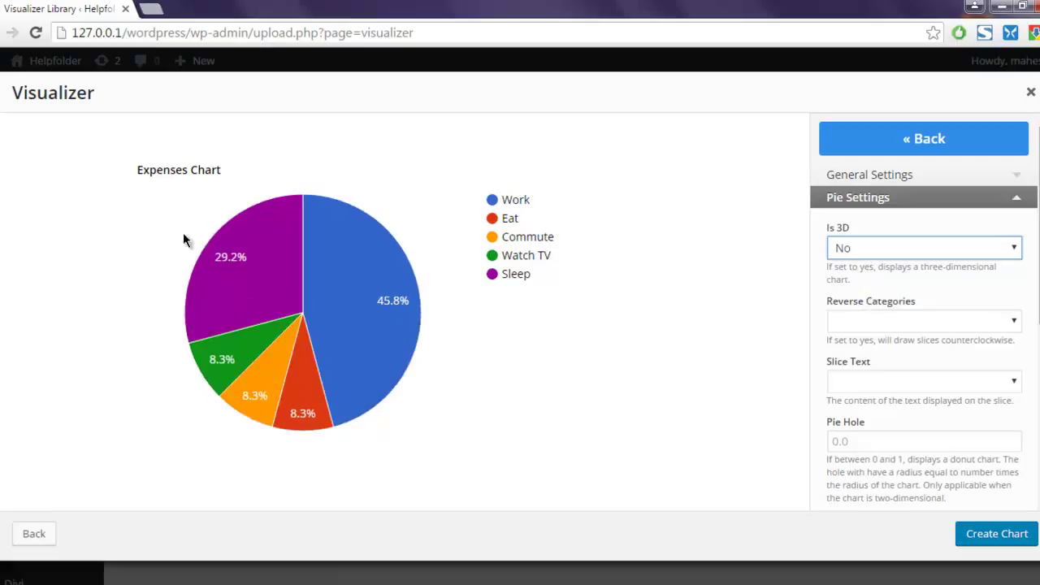
{"action": "left_click", "coordinate": [877, 251]}
{"action": "left_click", "coordinate": [879, 282]}
- Leave Reverse Categories and Slice Text unchanged and collapse the Slices settings
{"action": "left_click", "coordinate": [890, 317]}
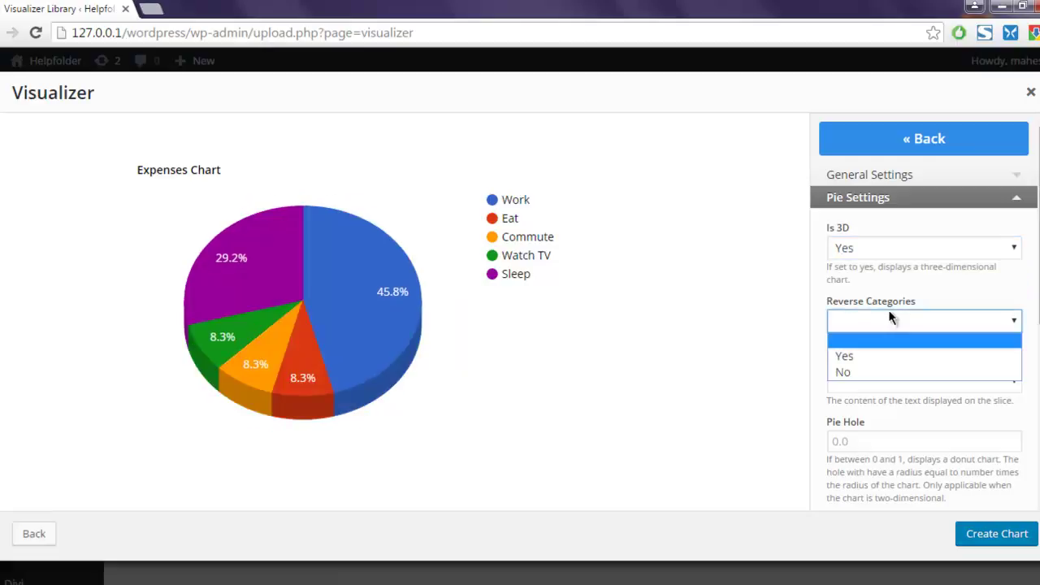
{"action": "left_click", "coordinate": [889, 315]}
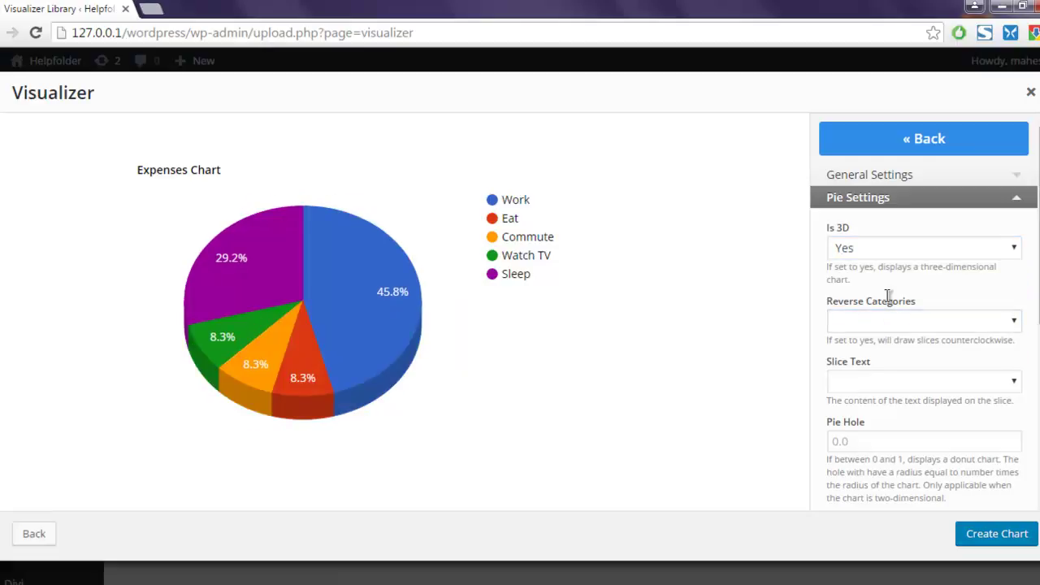
{"action": "left_click", "coordinate": [884, 382]}
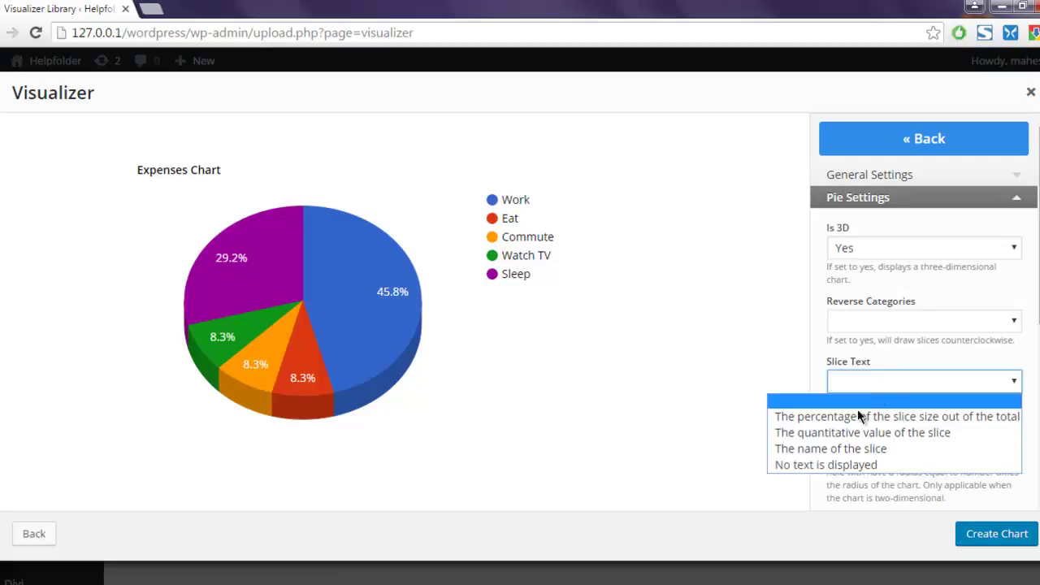
{"action": "left_click", "coordinate": [831, 396]}
{"action": "scroll", "coordinate": [847, 343], "scroll_direction": "down", "scroll_amount": 1}
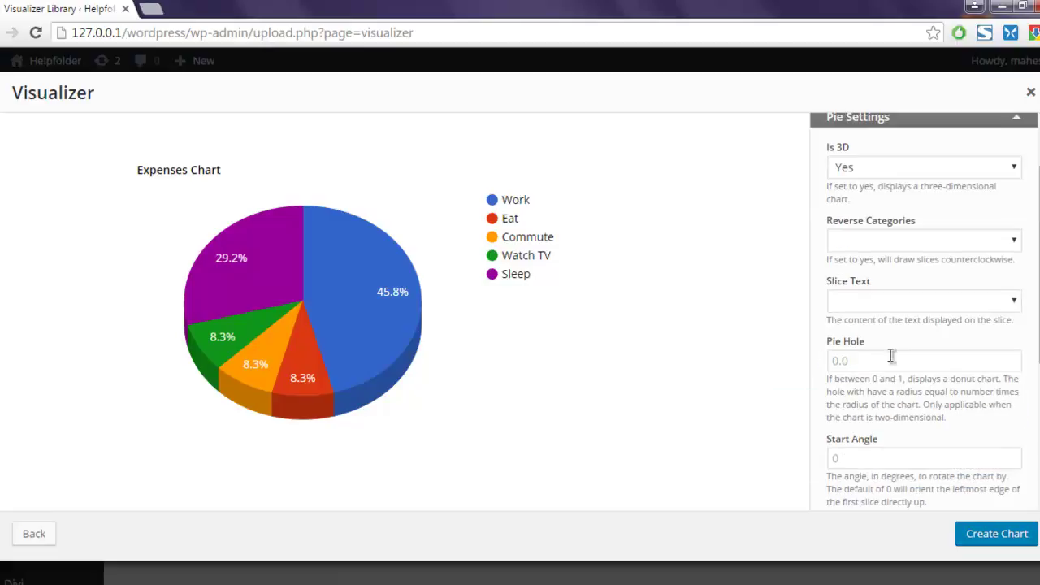
{"action": "scroll", "coordinate": [957, 367], "scroll_direction": "down", "scroll_amount": 3}
{"action": "left_click", "coordinate": [900, 385]}
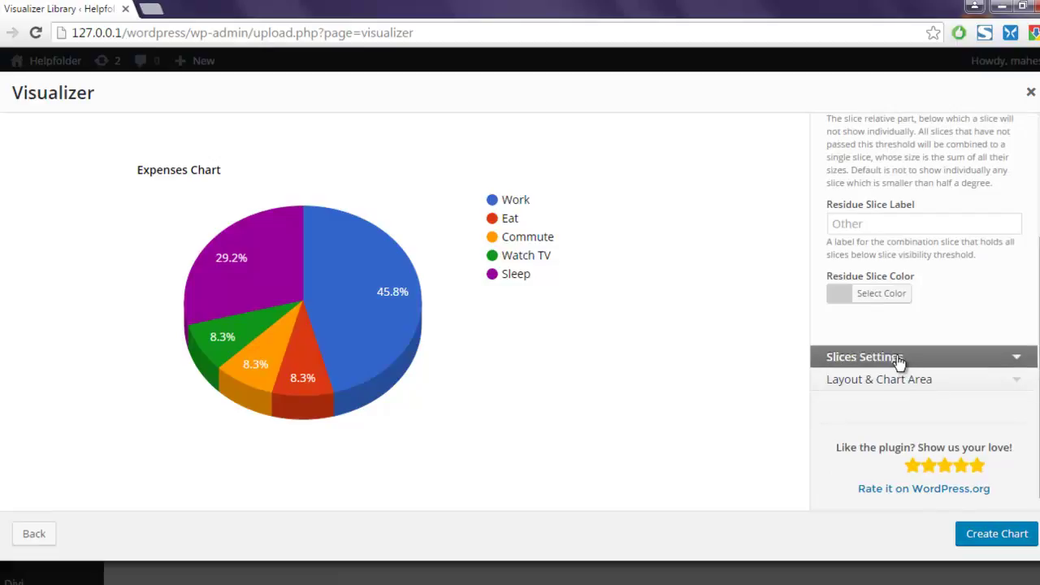
- Review the chart size options under Layout & Chart Area, then collapse that section
{"action": "scroll", "coordinate": [979, 232], "scroll_direction": "up", "scroll_amount": 2}
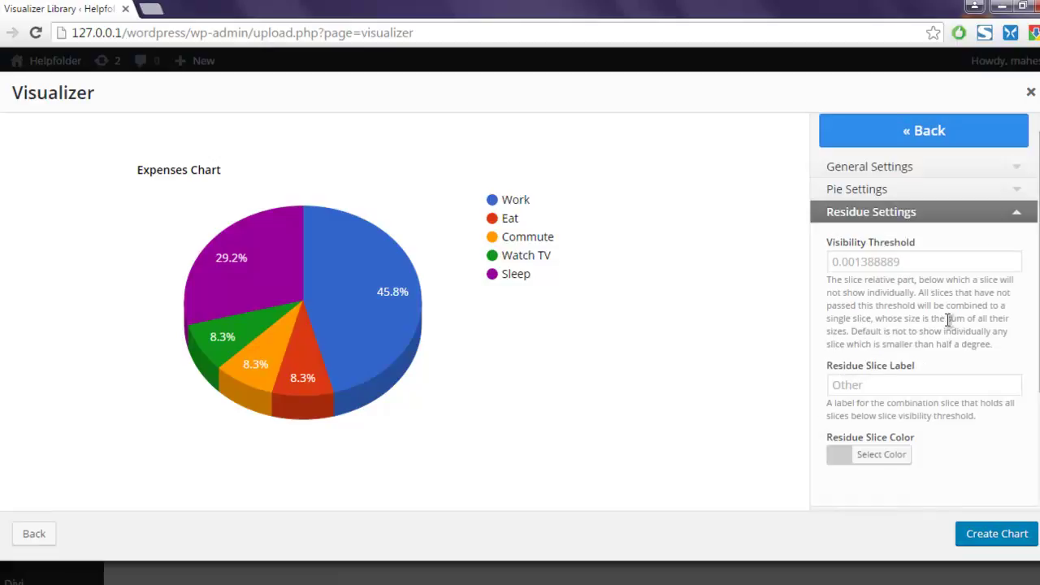
{"action": "scroll", "coordinate": [887, 319], "scroll_direction": "down", "scroll_amount": 2}
{"action": "left_click", "coordinate": [902, 387]}
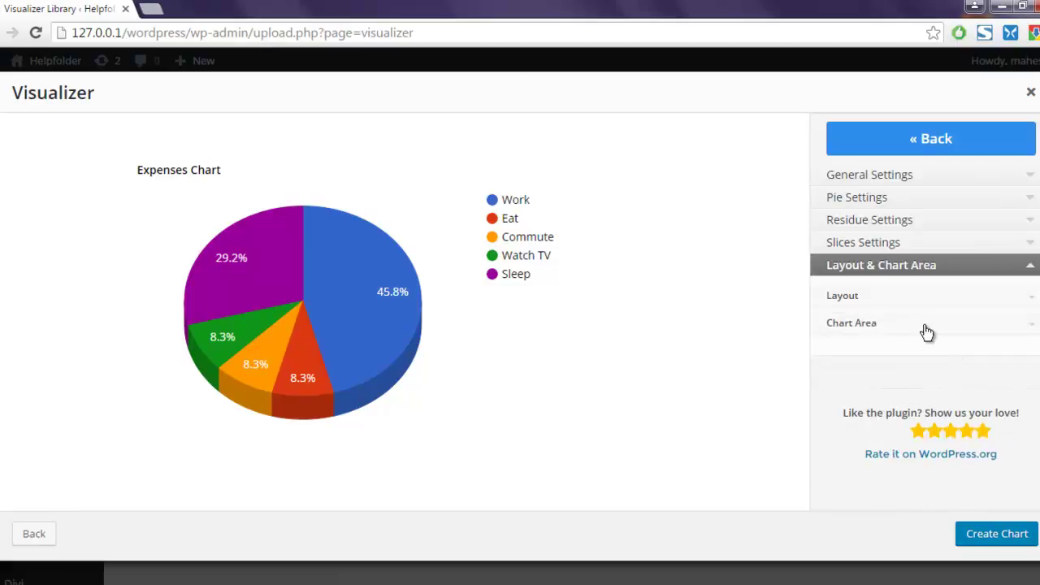
{"action": "left_click", "coordinate": [884, 297]}
{"action": "scroll", "coordinate": [902, 341], "scroll_direction": "down", "scroll_amount": 1}
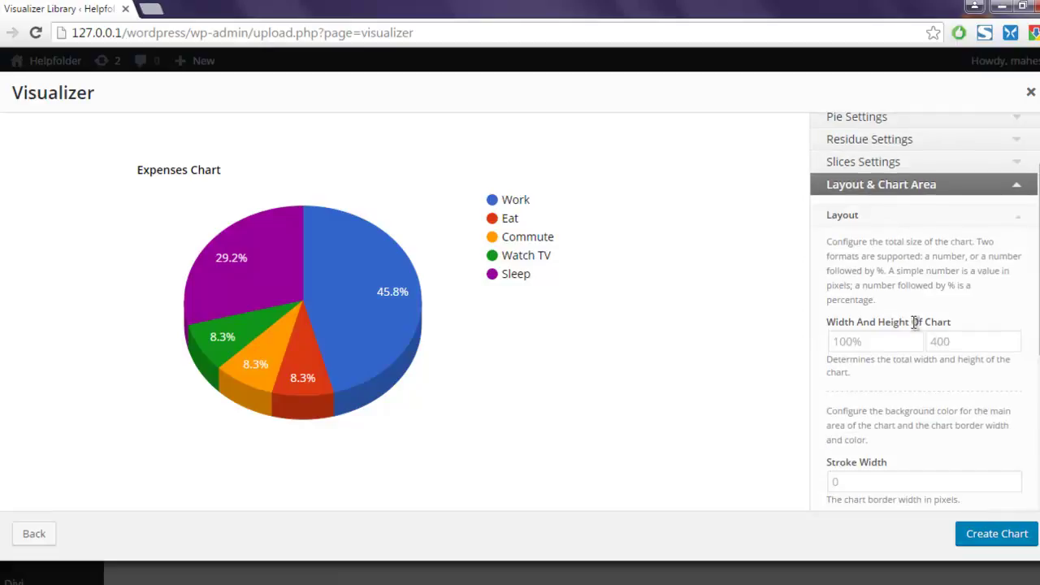
{"action": "scroll", "coordinate": [935, 325], "scroll_direction": "down", "scroll_amount": 3}
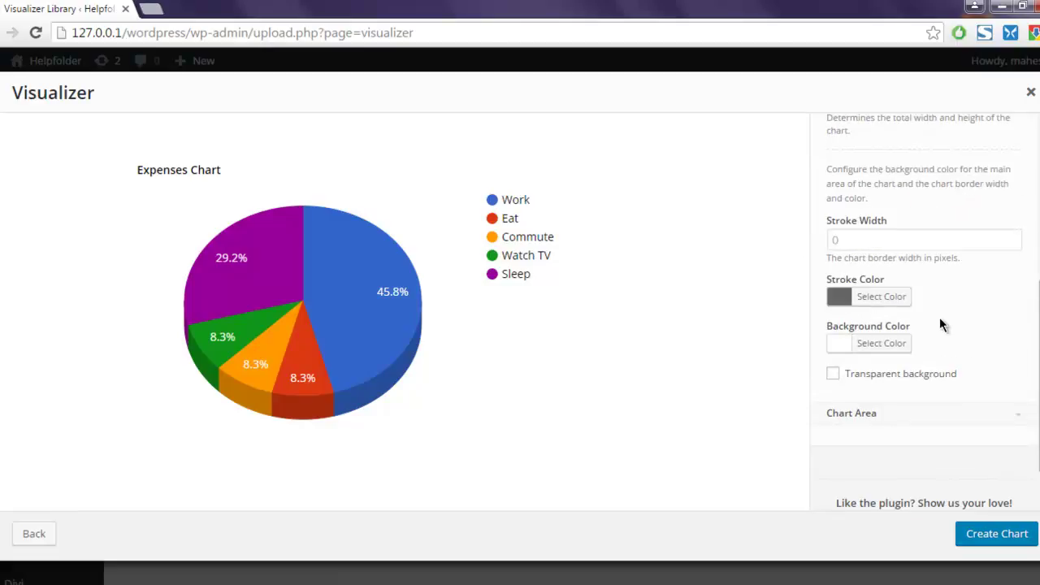
{"action": "scroll", "coordinate": [935, 319], "scroll_direction": "up", "scroll_amount": 4}
{"action": "left_click", "coordinate": [890, 266]}
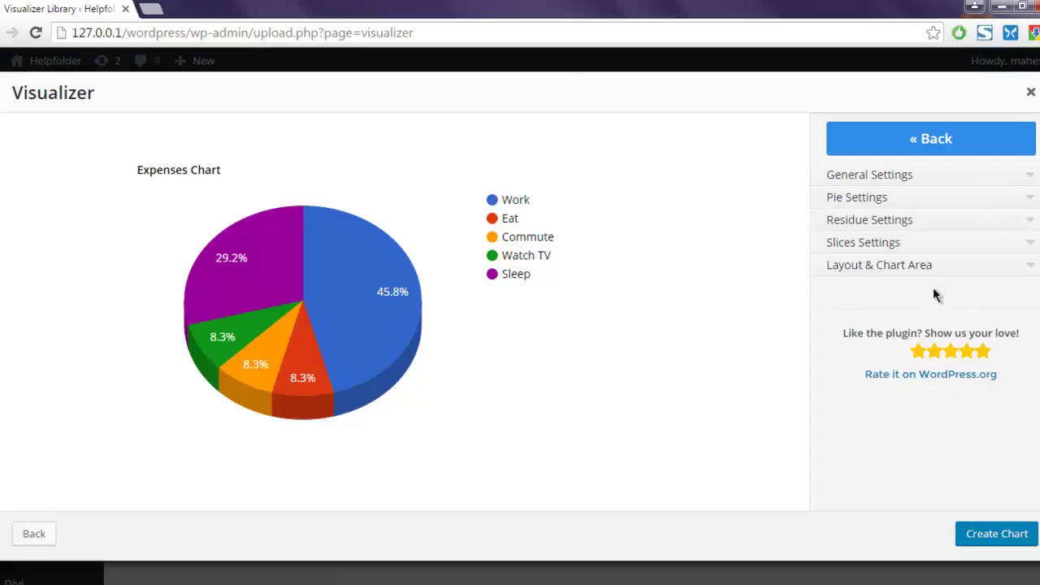
- Create the chart and copy its [visualizer id="1790"] shortcode from the Visualizer Library
{"action": "left_click", "coordinate": [996, 532]}
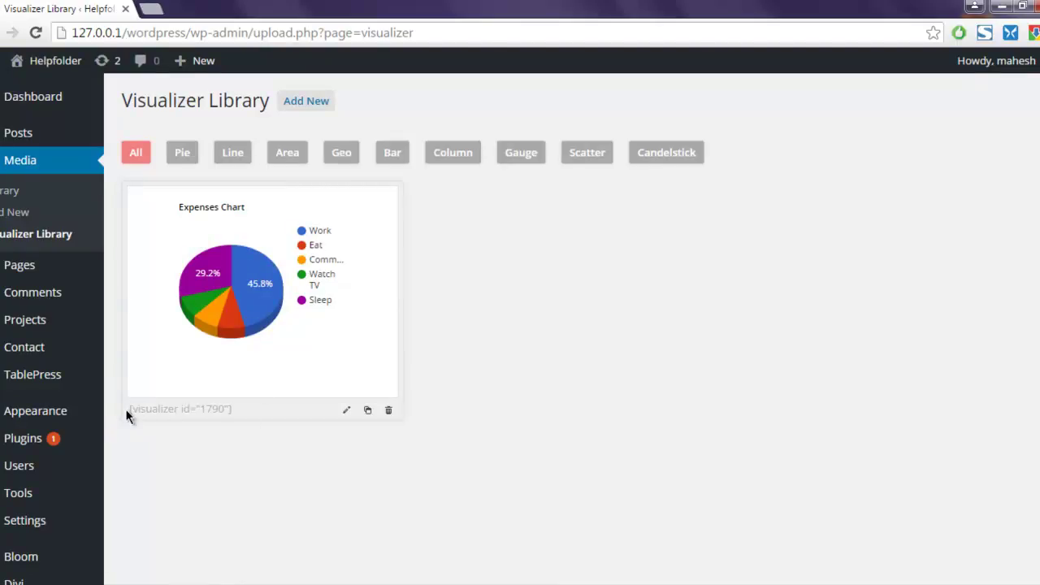
{"action": "left_click_drag", "start_coordinate": [128, 411], "coordinate": [237, 412]}
{"action": "key", "text": "ctrl+c"}
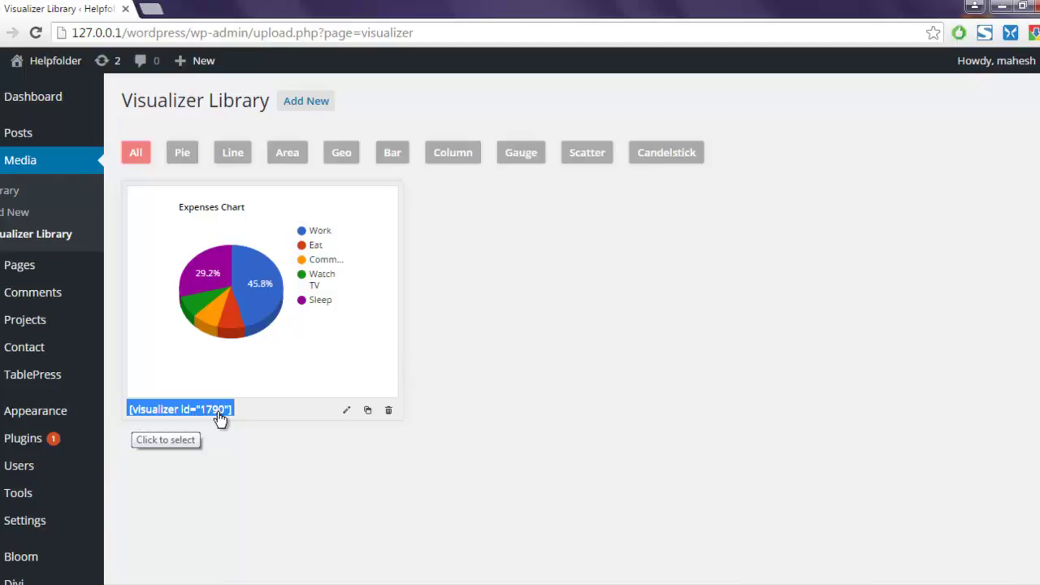
{"action": "left_click", "coordinate": [632, 280]}
{"action": "mouse_move", "coordinate": [16, 136]}
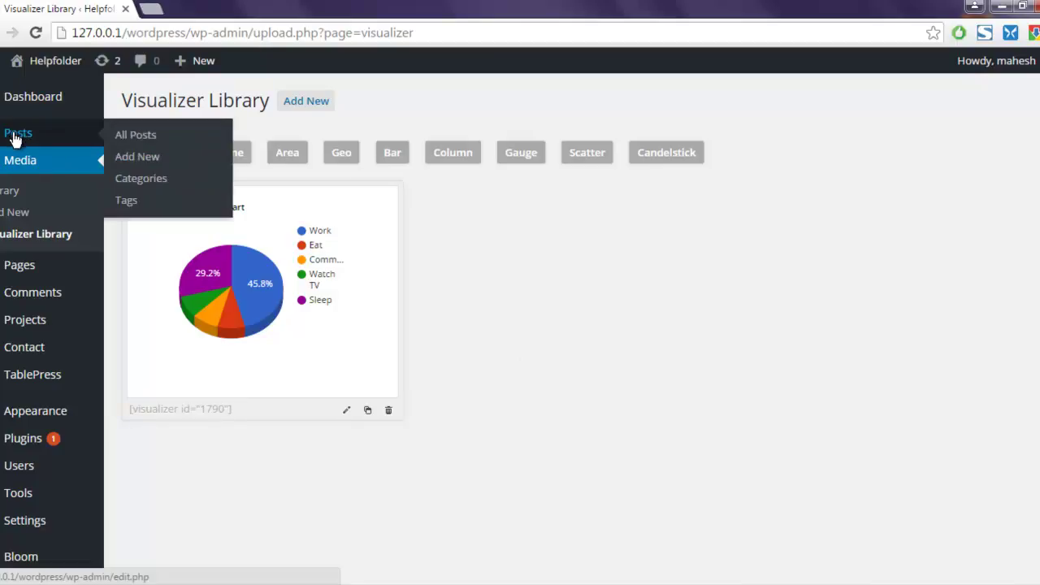
- From Posts > All Posts, open the 'Hello world!' post in the editor
{"action": "left_click", "coordinate": [160, 137]}
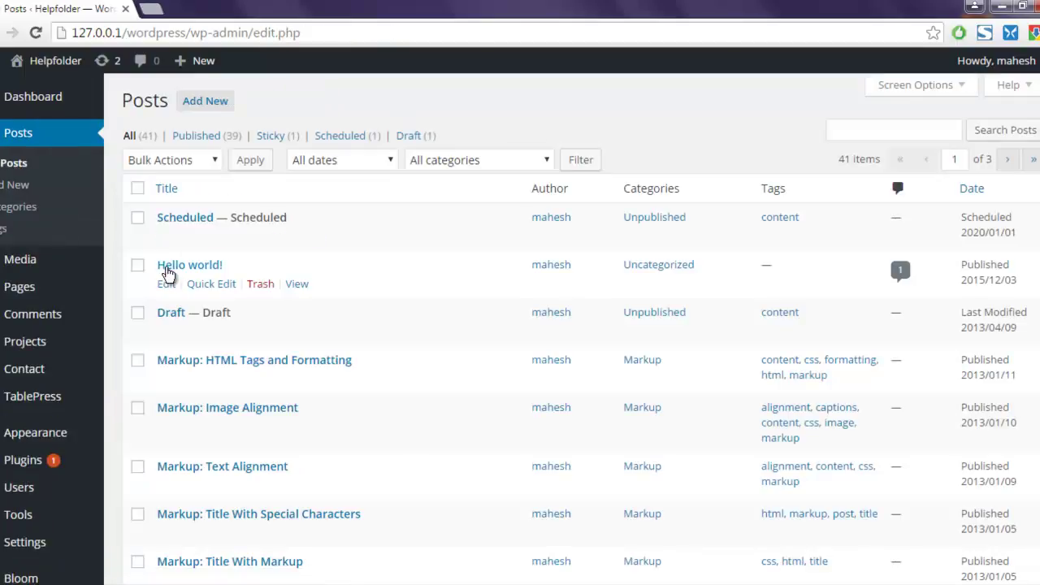
{"action": "left_click", "coordinate": [166, 284]}
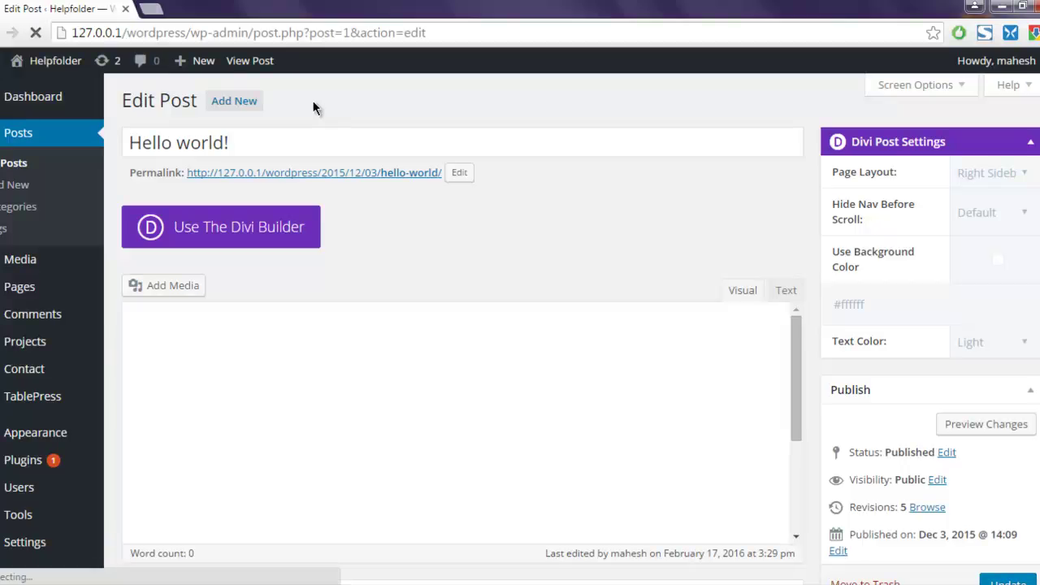
- Delete the edsanimate animation shortcode line and its leftover empty line from the post
{"action": "scroll", "coordinate": [312, 100], "scroll_direction": "down", "scroll_amount": 3}
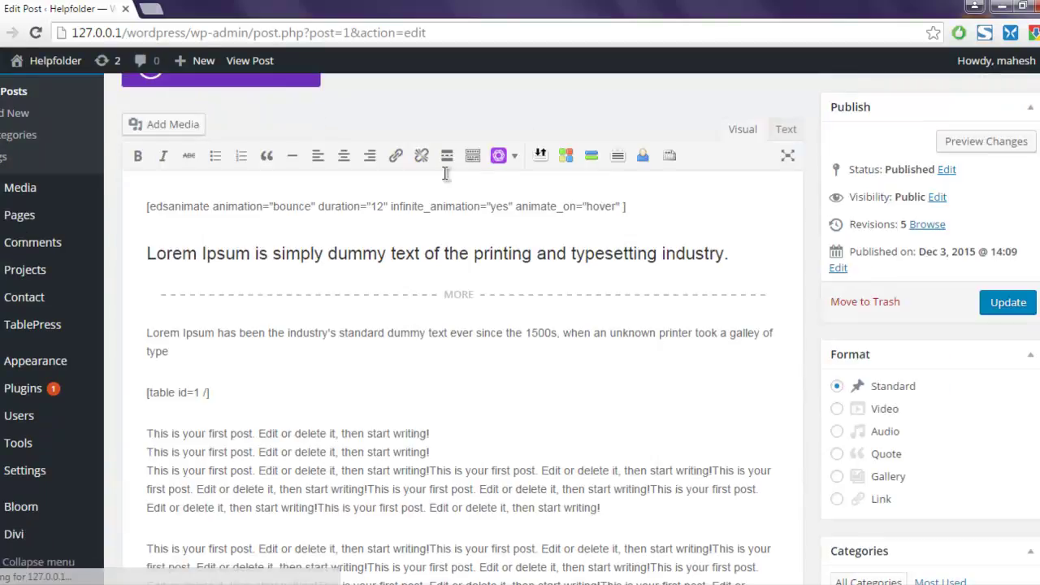
{"action": "left_click_drag", "start_coordinate": [648, 205], "coordinate": [147, 204]}
{"action": "key", "text": "BackSpace"}
{"action": "key", "text": "Delete"}
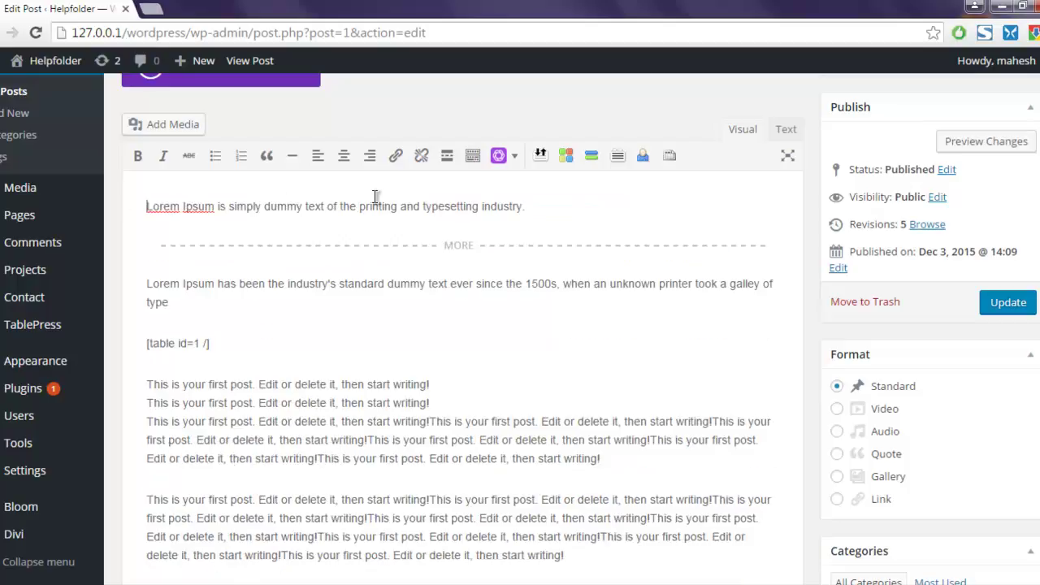
- Replace [table id=1 /] with the pasted [visualizer id="1790"] shortcode
{"action": "left_click_drag", "start_coordinate": [221, 343], "coordinate": [144, 338]}
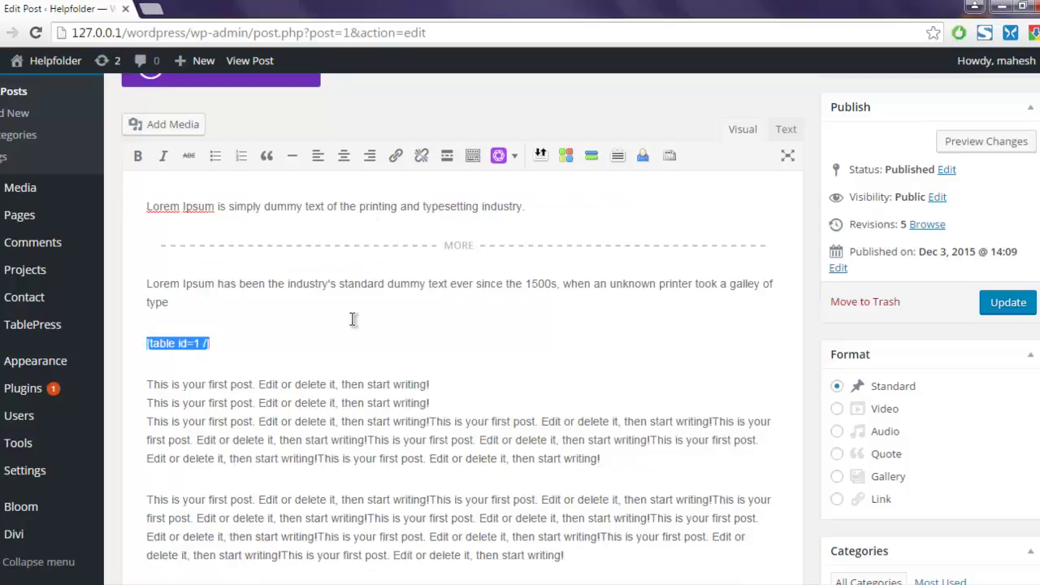
{"action": "key", "text": "BackSpace"}
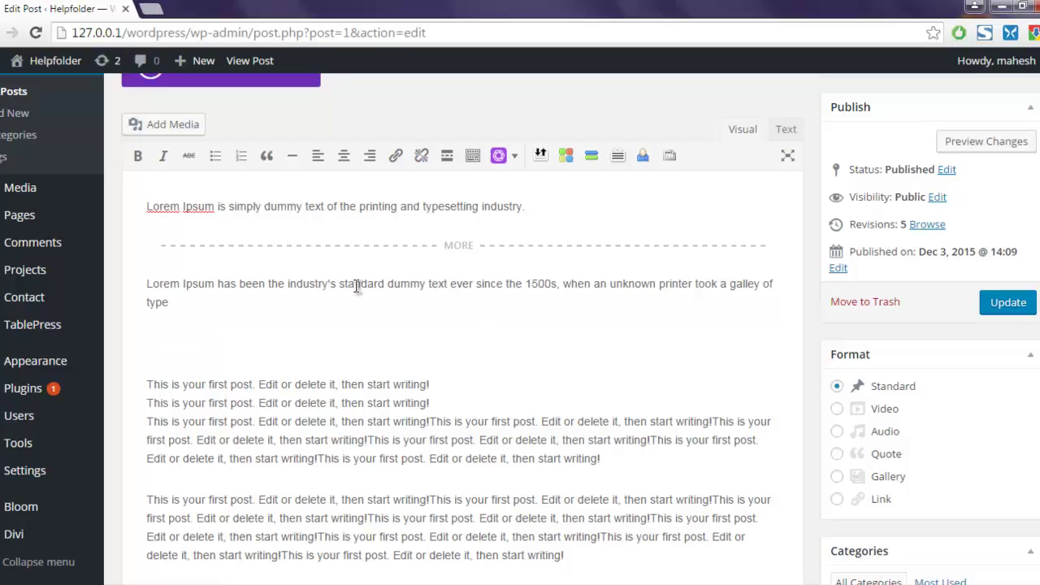
{"action": "key", "text": "ctrl+v"}
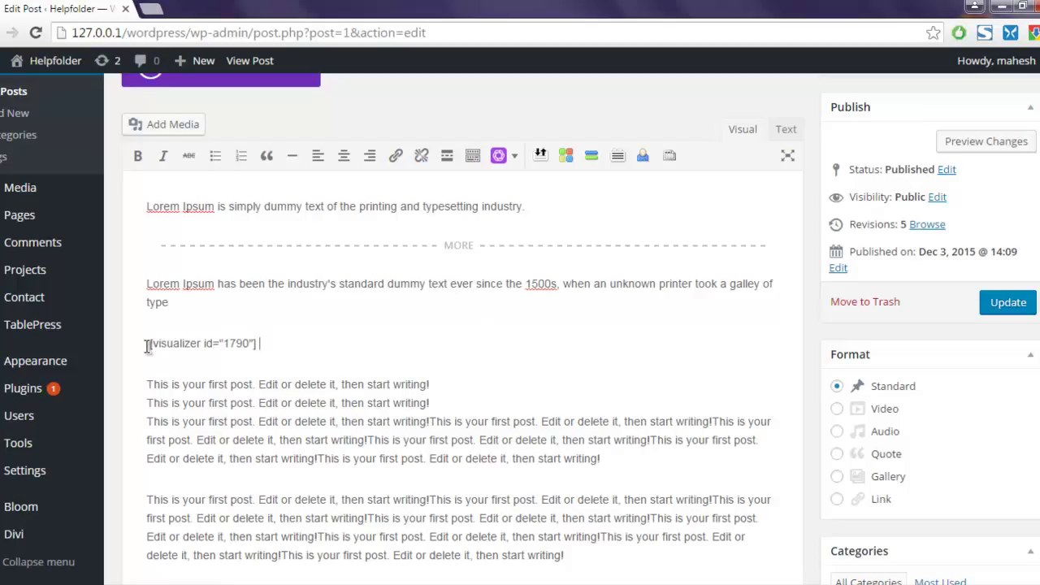
{"action": "left_click_drag", "start_coordinate": [147, 343], "coordinate": [279, 351]}
{"action": "left_click", "coordinate": [279, 351]}
{"action": "left_click_drag", "start_coordinate": [148, 343], "coordinate": [281, 342]}
{"action": "left_click", "coordinate": [281, 343]}
{"action": "scroll", "coordinate": [699, 333], "scroll_direction": "up", "scroll_amount": 1}
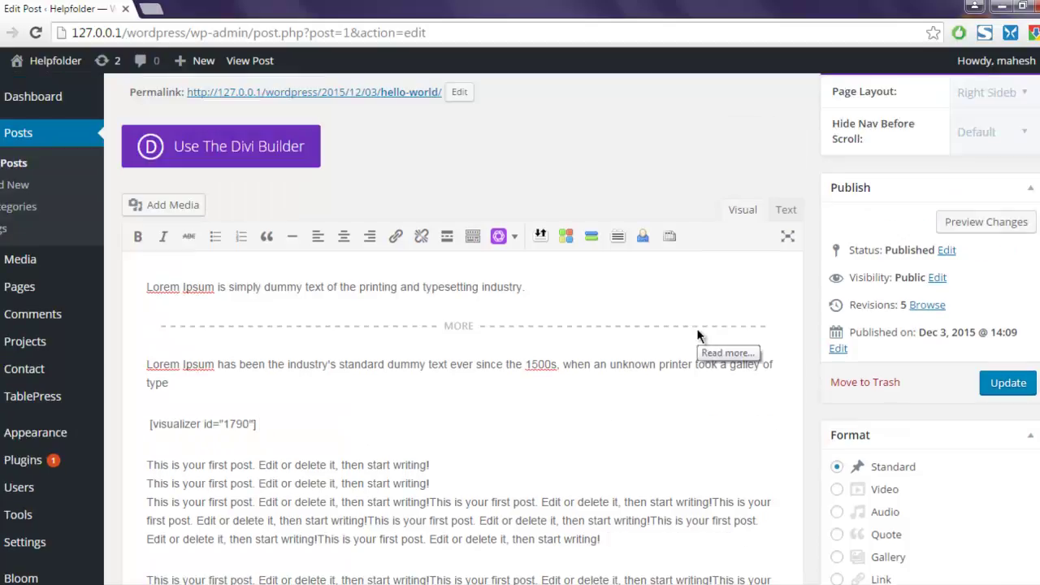
- Update the Hello world! post and view its live page, showing the 3D Expenses Chart, in a new tab
{"action": "left_click", "coordinate": [1008, 384]}
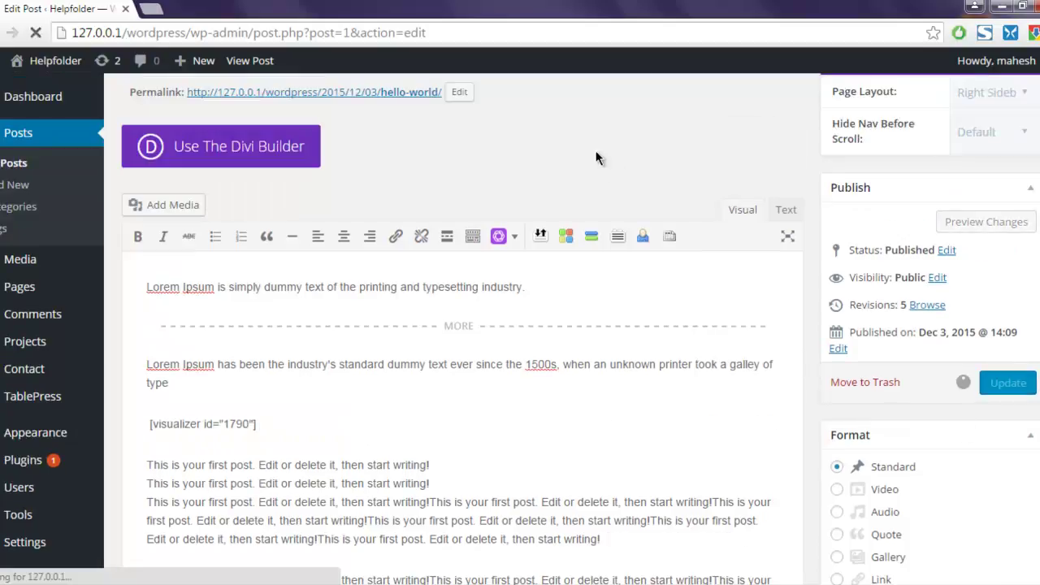
{"action": "scroll", "coordinate": [598, 154], "scroll_direction": "up", "scroll_amount": 1}
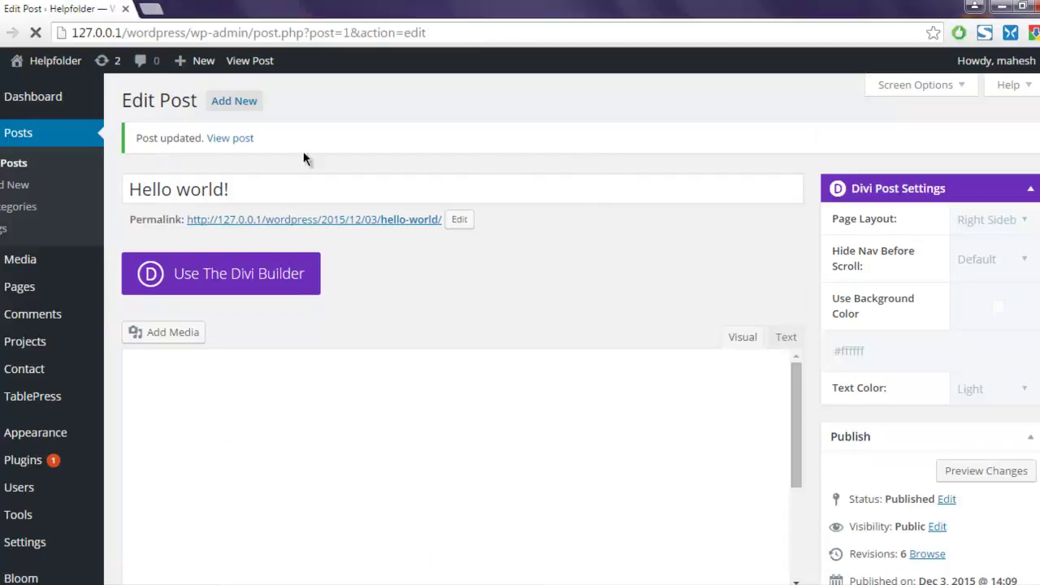
{"action": "right_click", "coordinate": [237, 140]}
{"action": "left_click", "coordinate": [309, 152]}
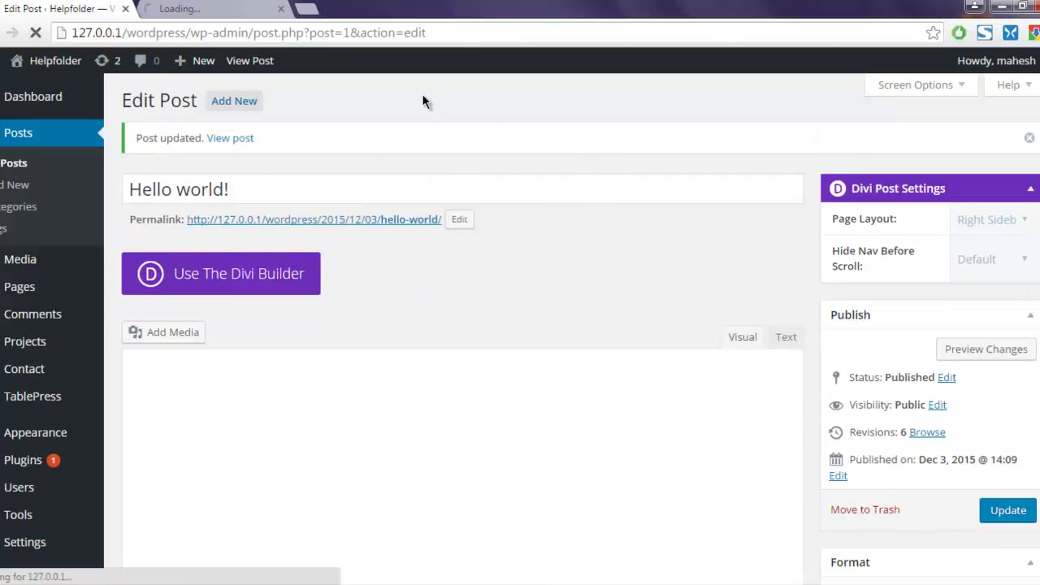
{"action": "left_click", "coordinate": [200, 13]}
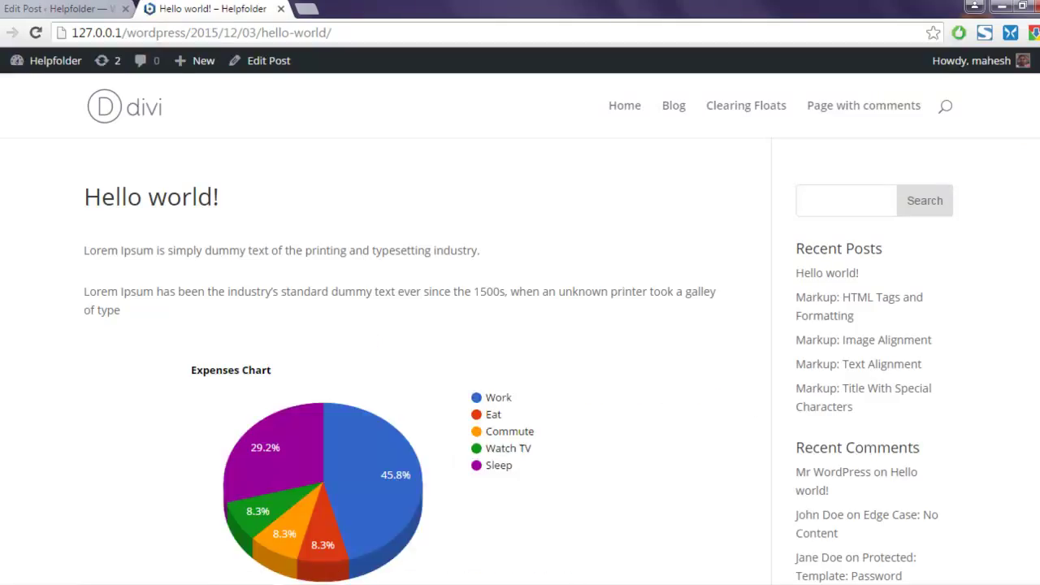
{"action": "scroll", "coordinate": [390, 223], "scroll_direction": "down", "scroll_amount": 2}
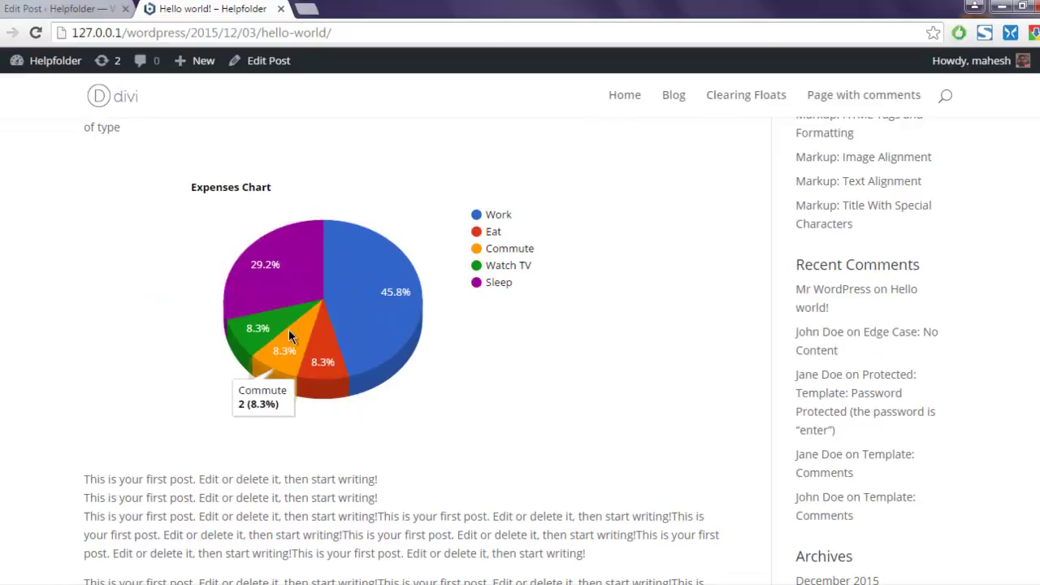
{"action": "mouse_move", "coordinate": [342, 364]}
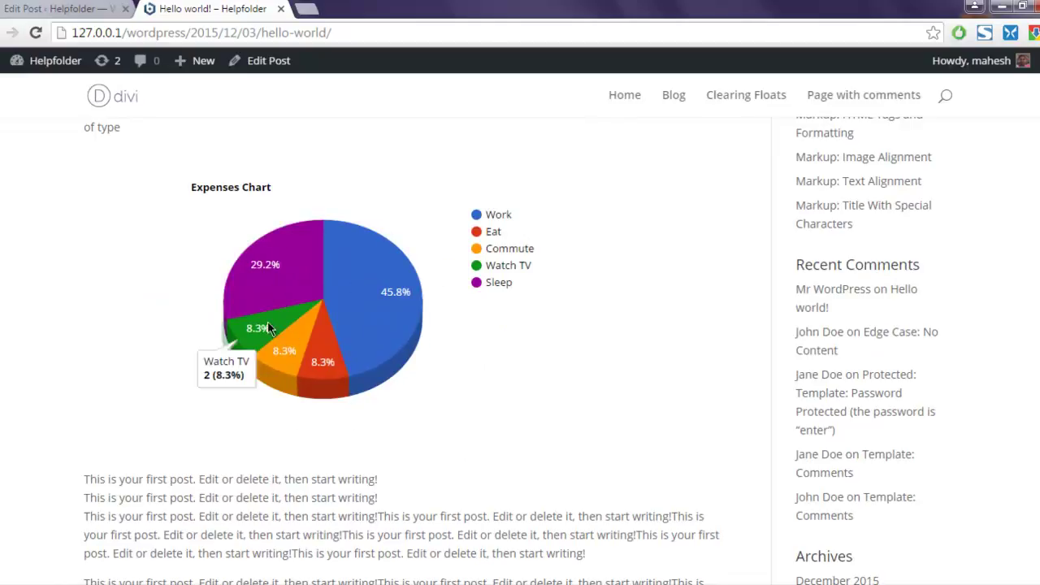
{"action": "mouse_move", "coordinate": [262, 329]}
{"action": "mouse_move", "coordinate": [374, 308]}
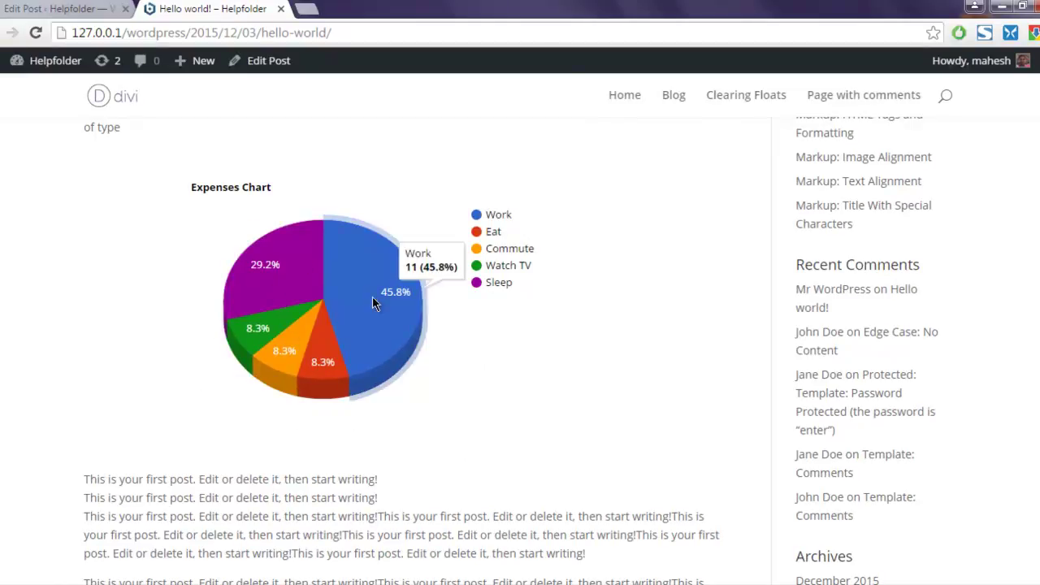
{"action": "mouse_move", "coordinate": [285, 260]}
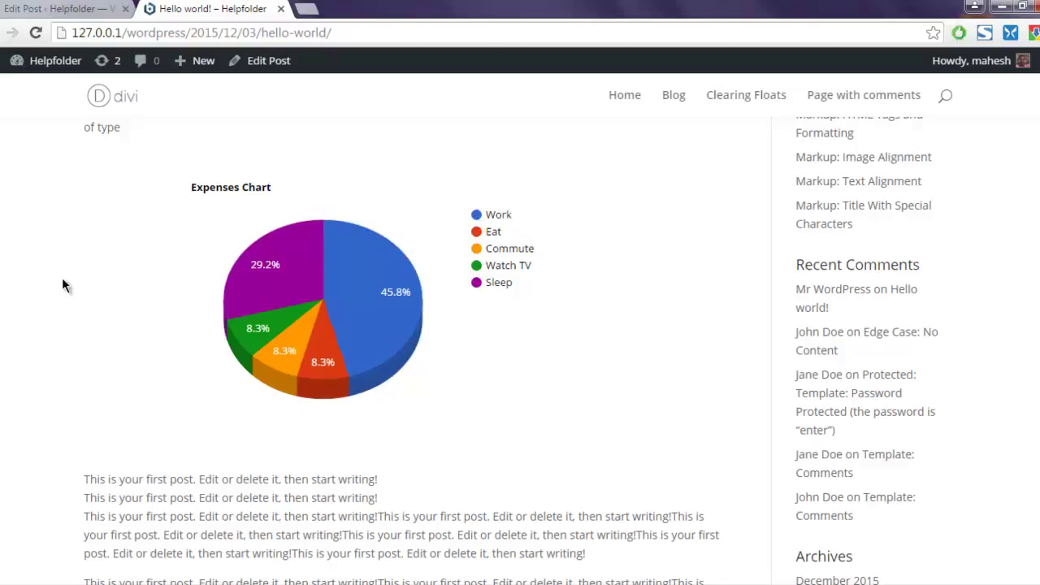
{"action": "scroll", "coordinate": [60, 283], "scroll_direction": "up", "scroll_amount": 1}
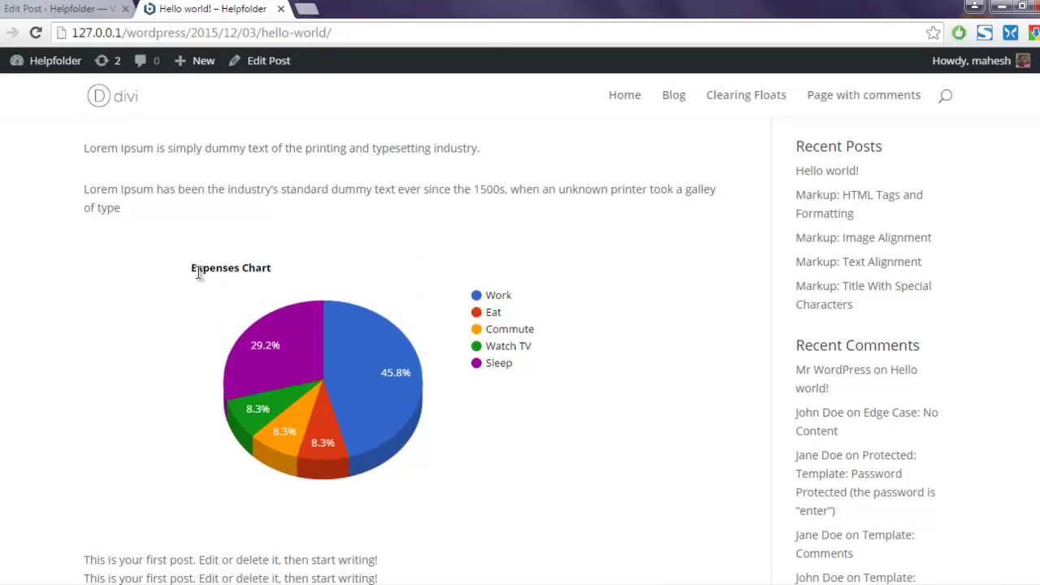
{"action": "left_click_drag", "start_coordinate": [84, 190], "coordinate": [158, 207]}
{"action": "left_click", "coordinate": [159, 208]}
{"action": "scroll", "coordinate": [158, 209], "scroll_direction": "down", "scroll_amount": 2}
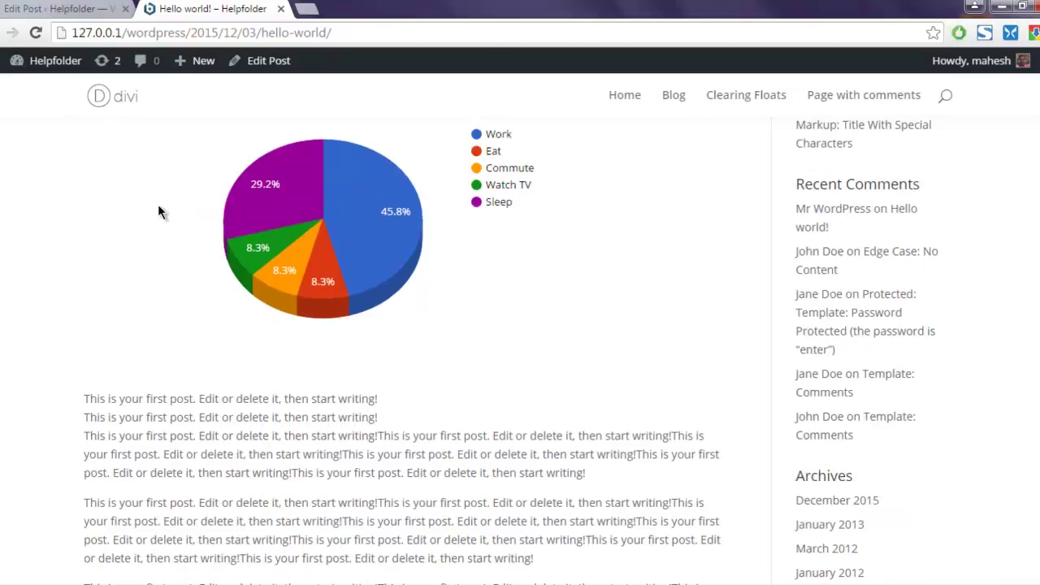
{"action": "scroll", "coordinate": [158, 204], "scroll_direction": "up", "scroll_amount": 2}
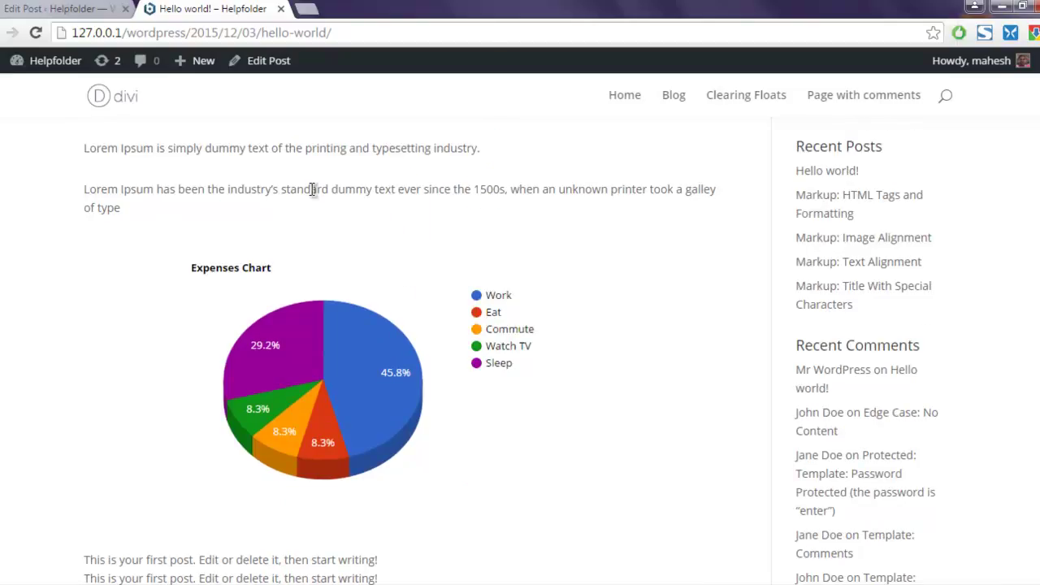